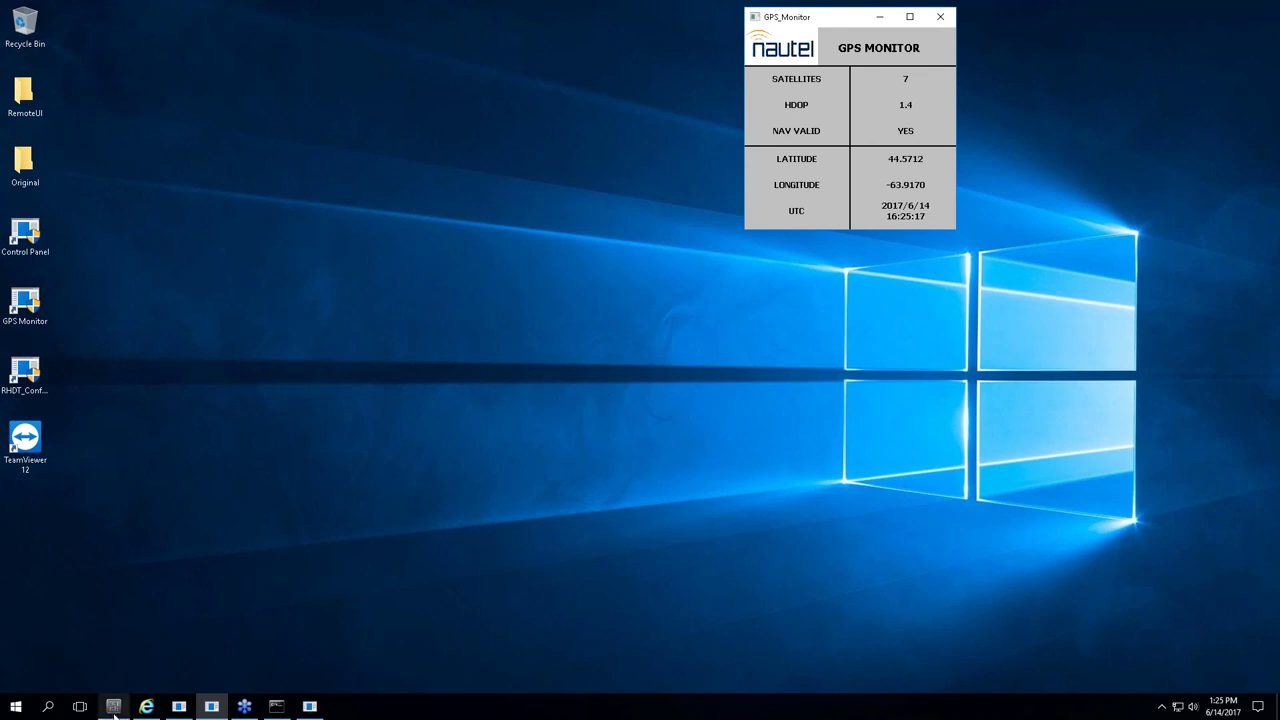
Show the Lynx Mixer and arrange it beside the GPS Monitor so both windows are fully visible.
left_click(114, 708)
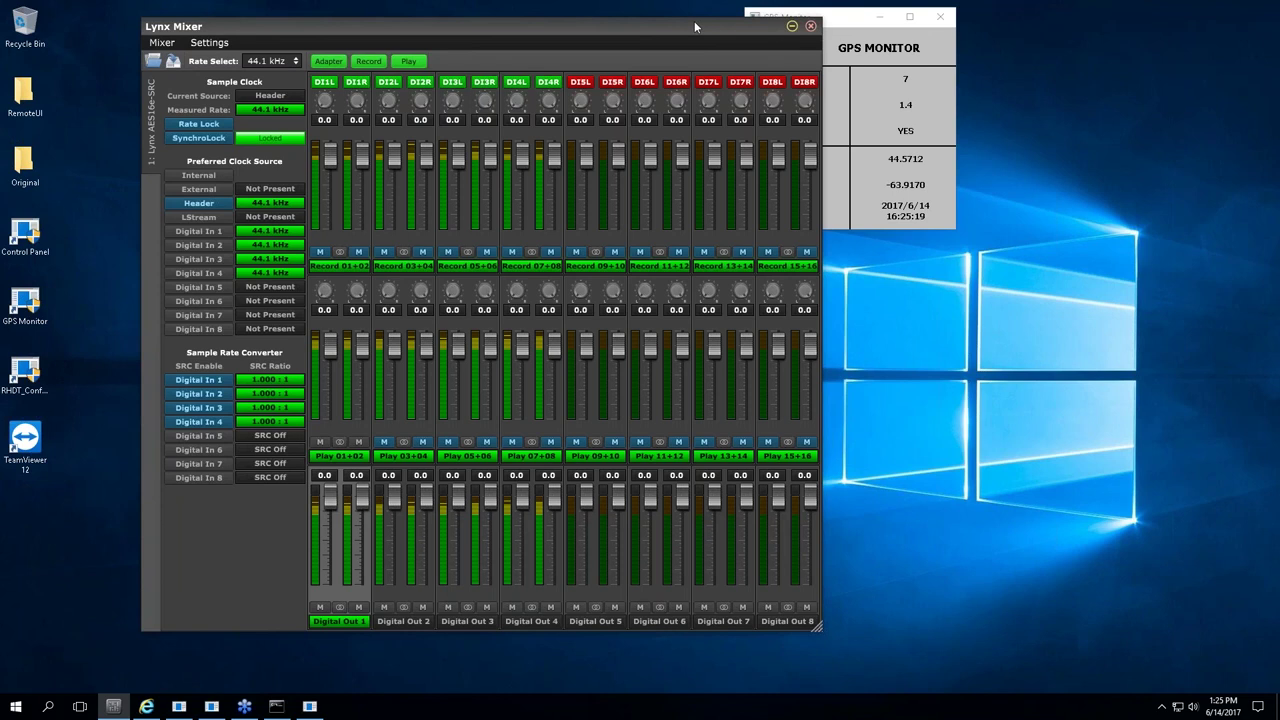
left_click_drag(682, 21, 610, 24)
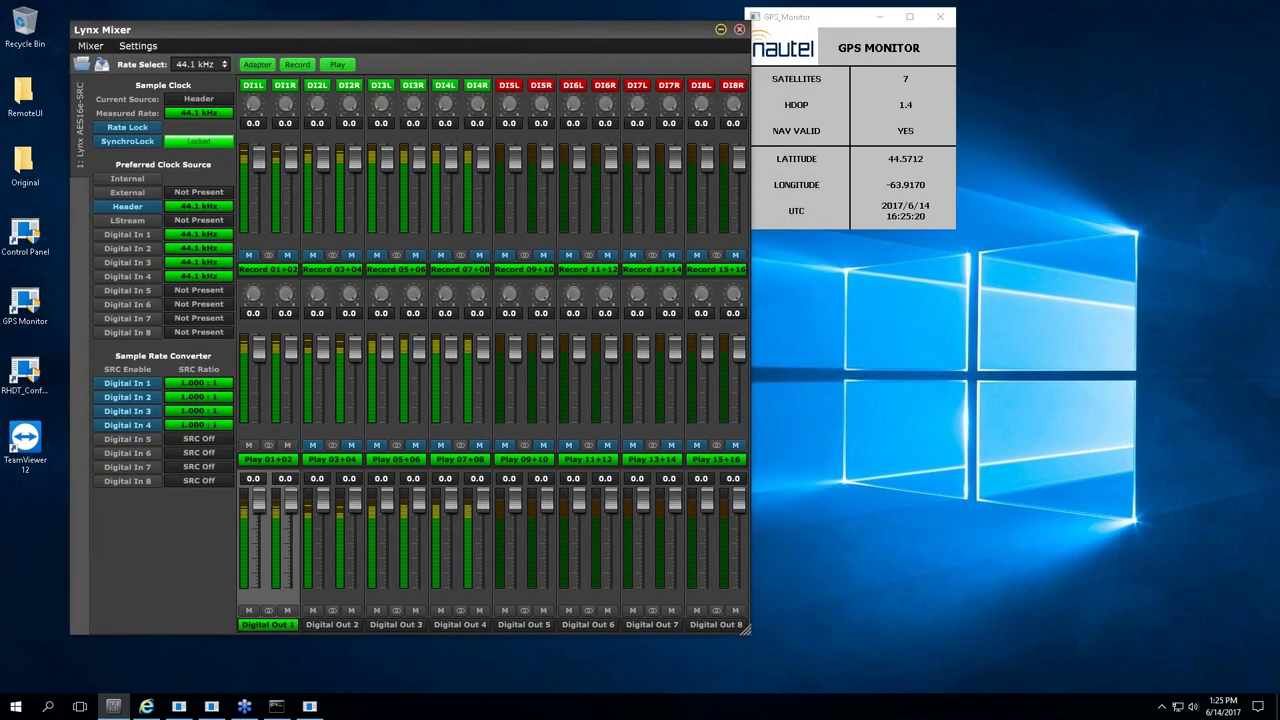
left_click(843, 20)
left_click_drag(843, 20, 862, 40)
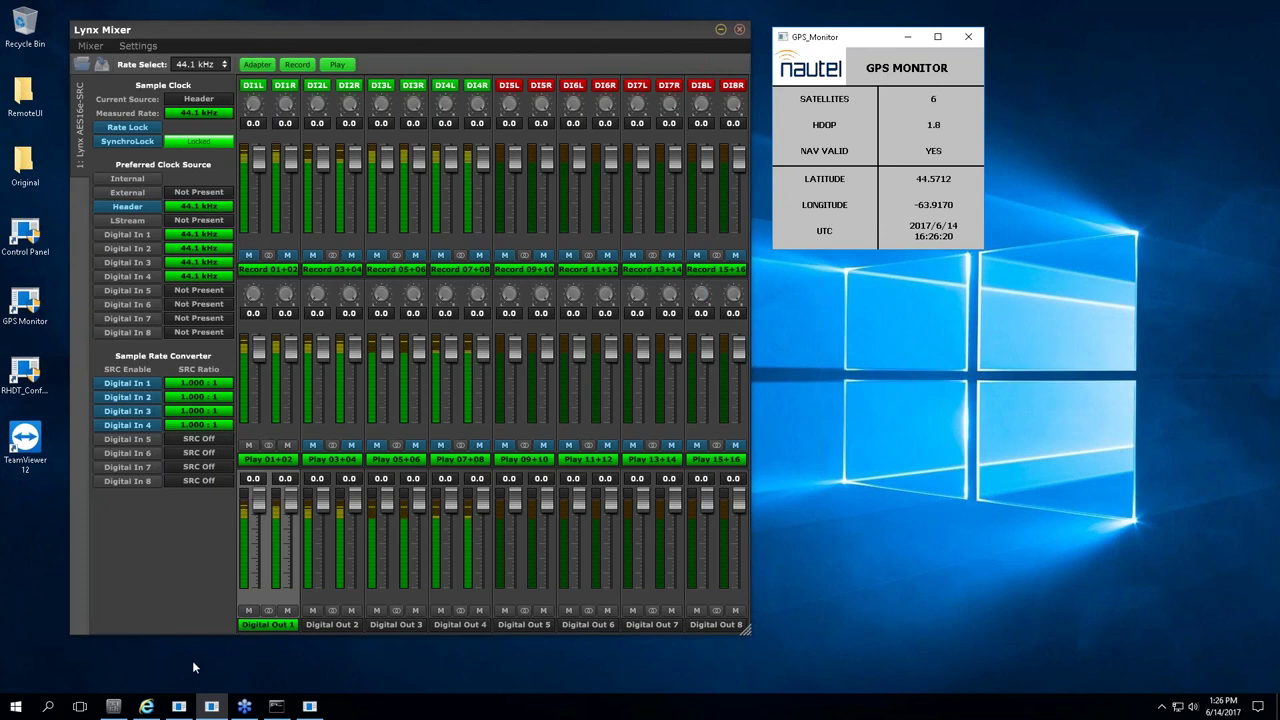
Switch to the Gen4 System Control Panel, reposition the Sys UI window and stop the running system.
left_click(178, 706)
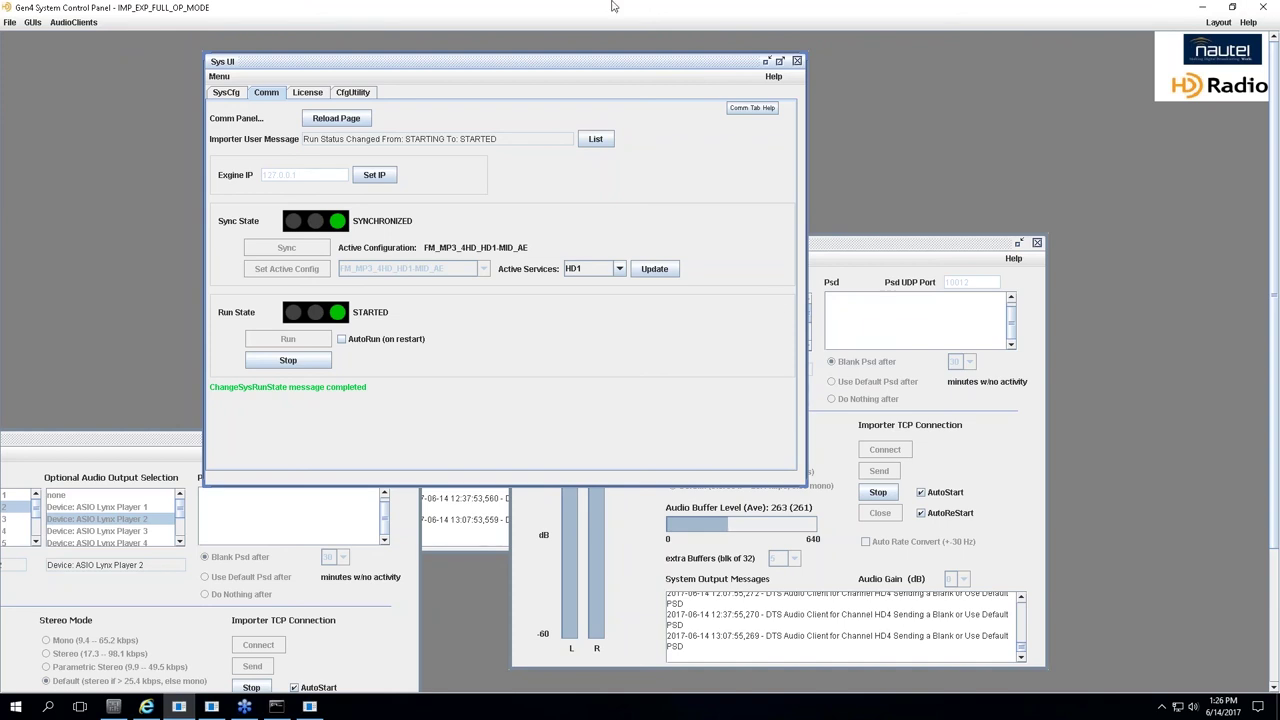
left_click_drag(565, 65, 598, 86)
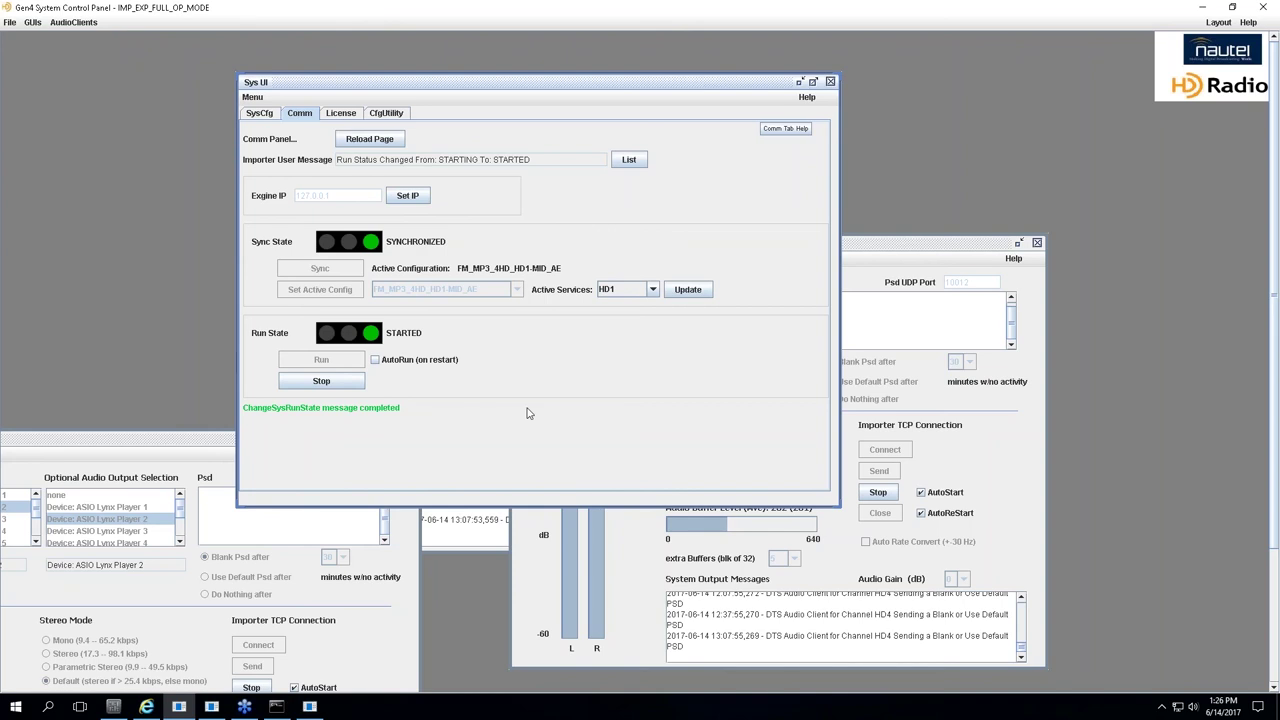
left_click(321, 381)
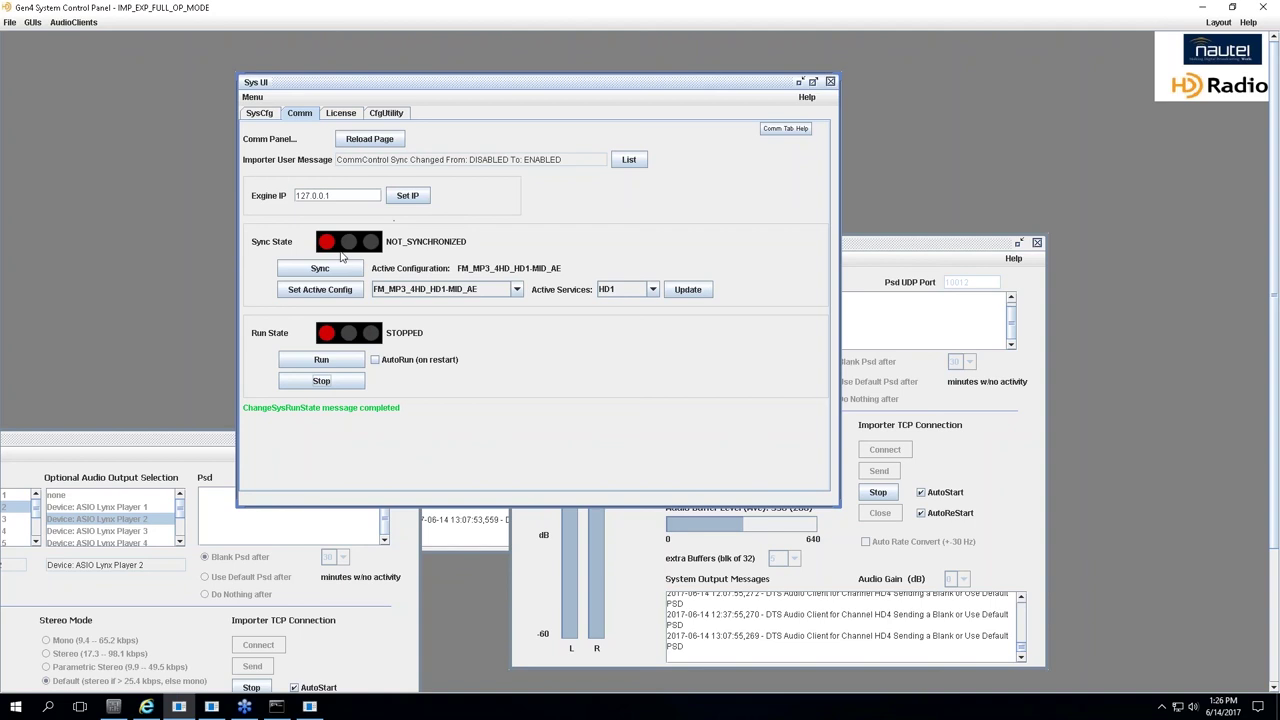
Look through the available active configurations up to the FM_MP1 entries, and close the list without choosing one.
left_click(517, 290)
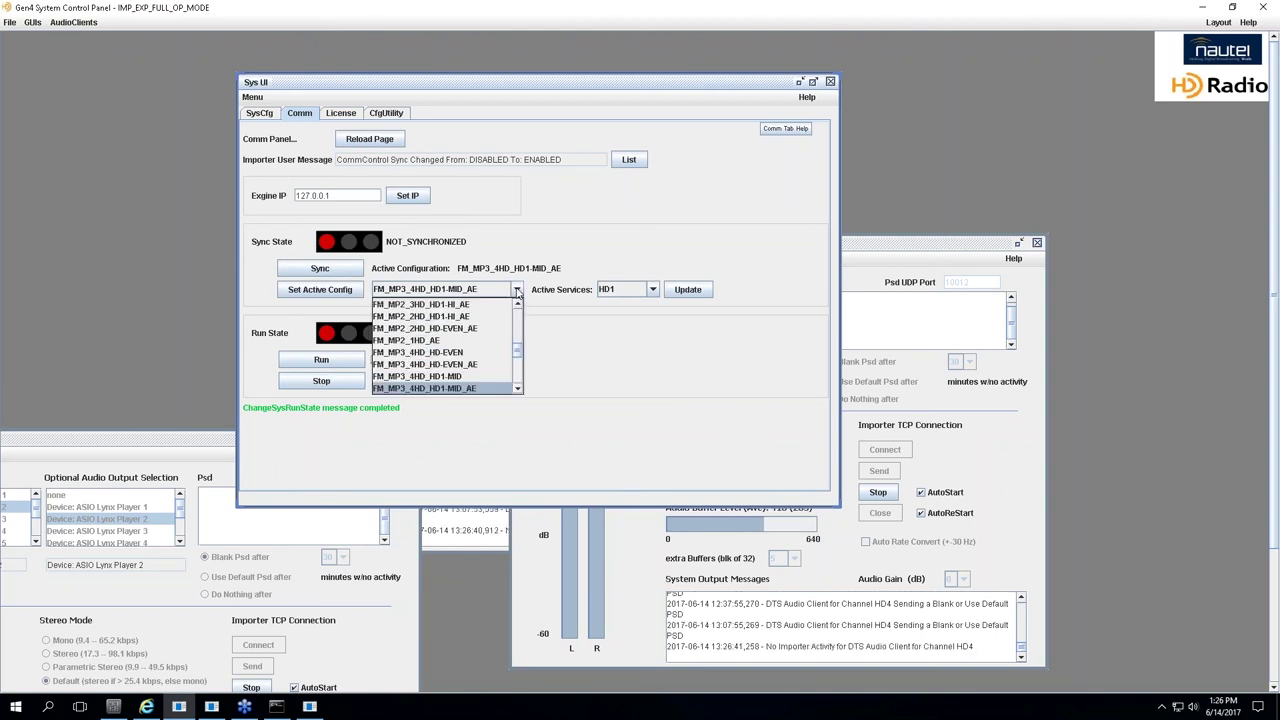
mouse_move(518, 354)
left_mouse_down()
mouse_move(520, 320)
mouse_move(524, 384)
mouse_move(517, 331)
left_mouse_up()
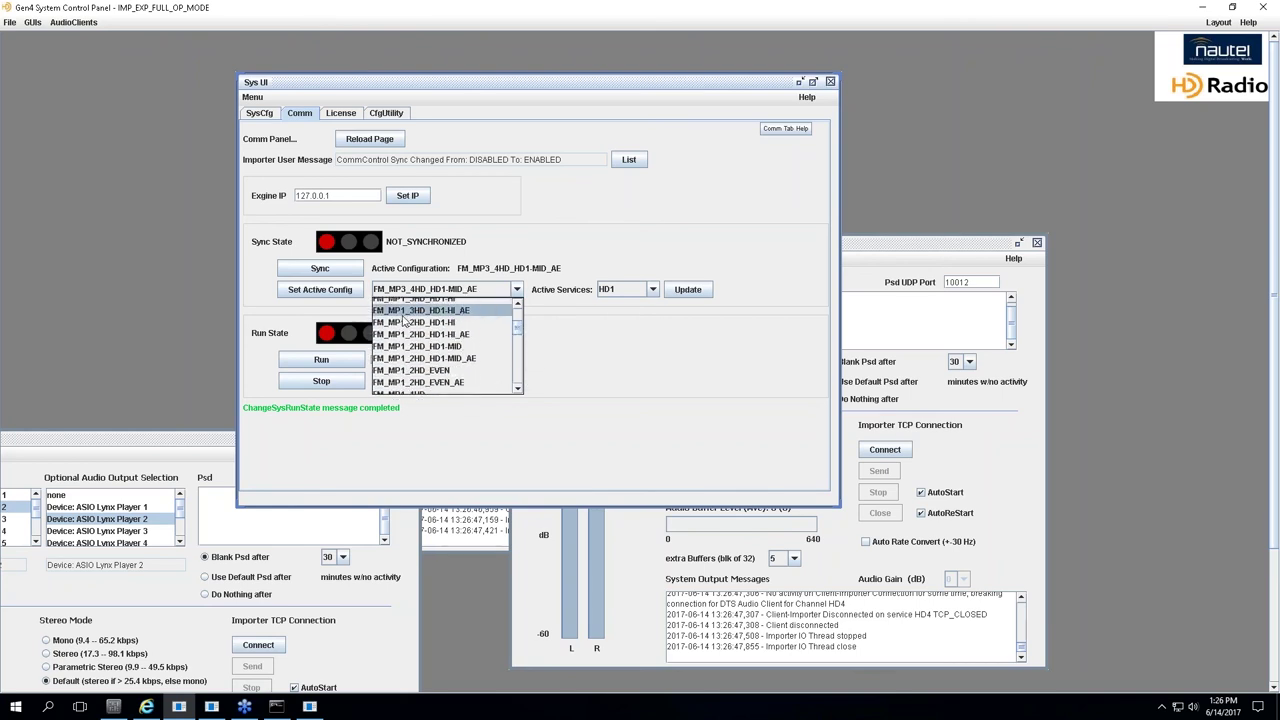
left_click_drag(519, 329, 520, 313)
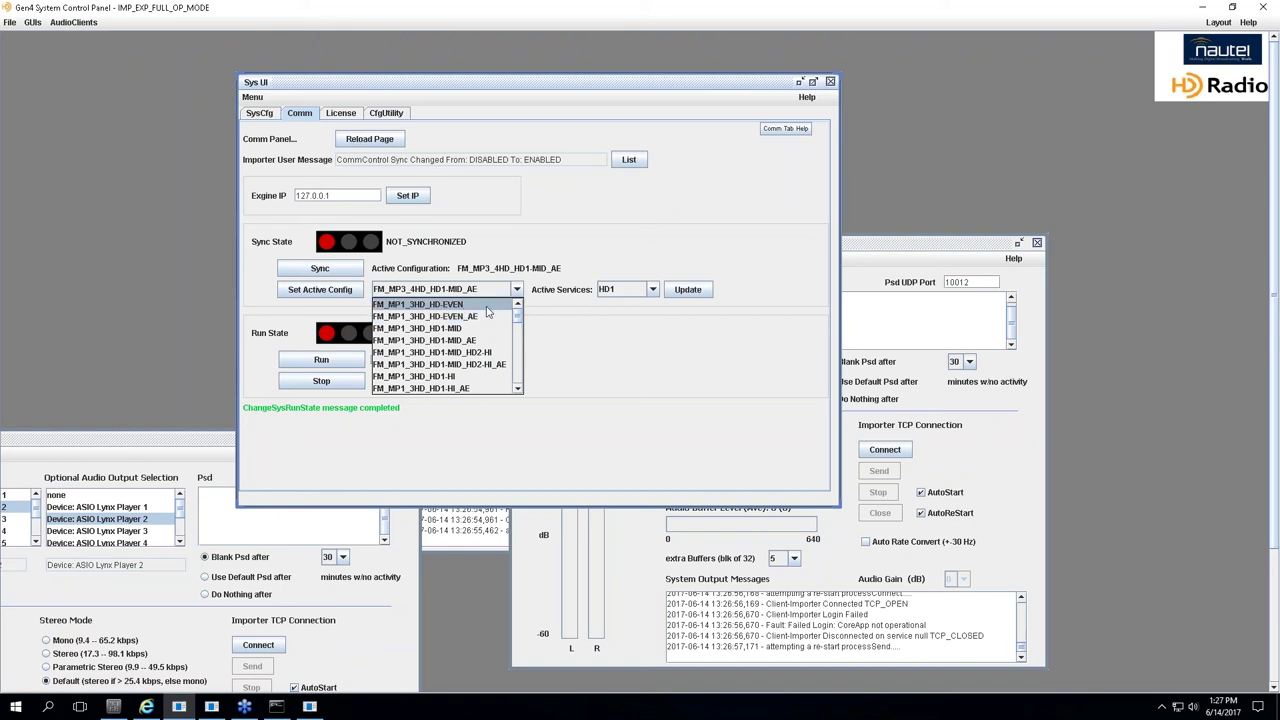
left_click(687, 385)
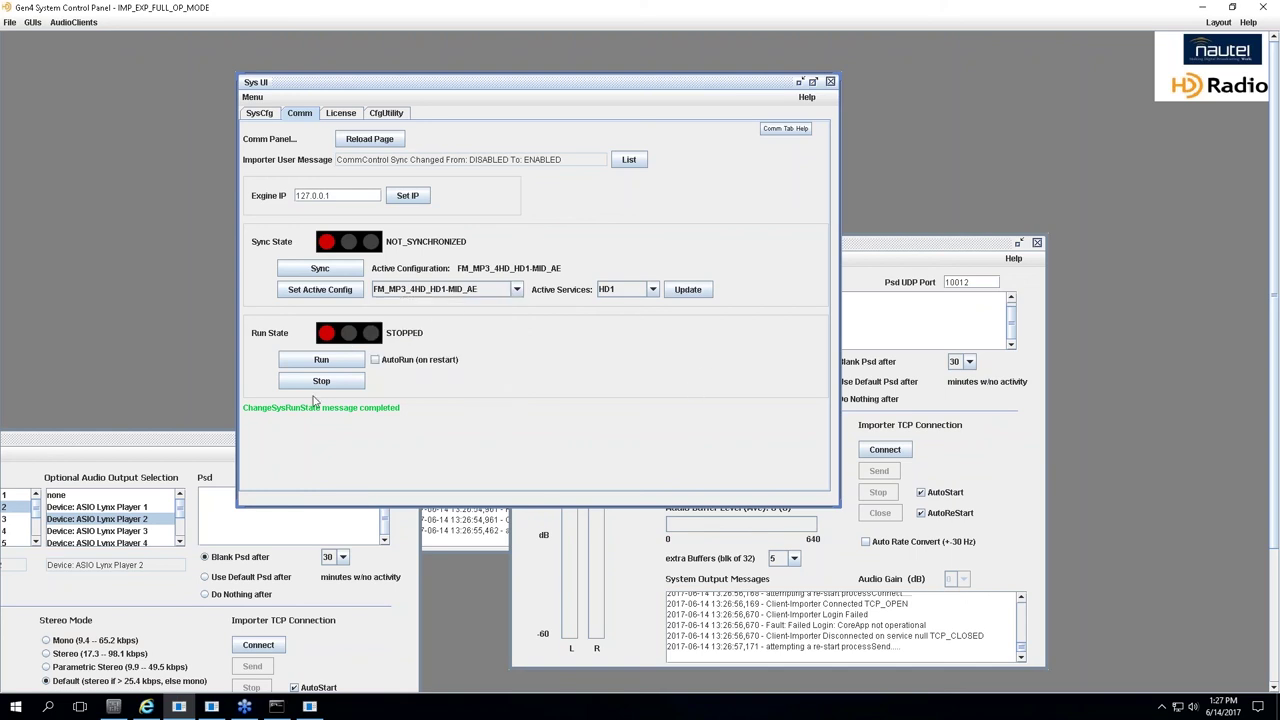
Run the system again, and connect the HD2 audio client to the importer and start sending its audio.
left_click(340, 362)
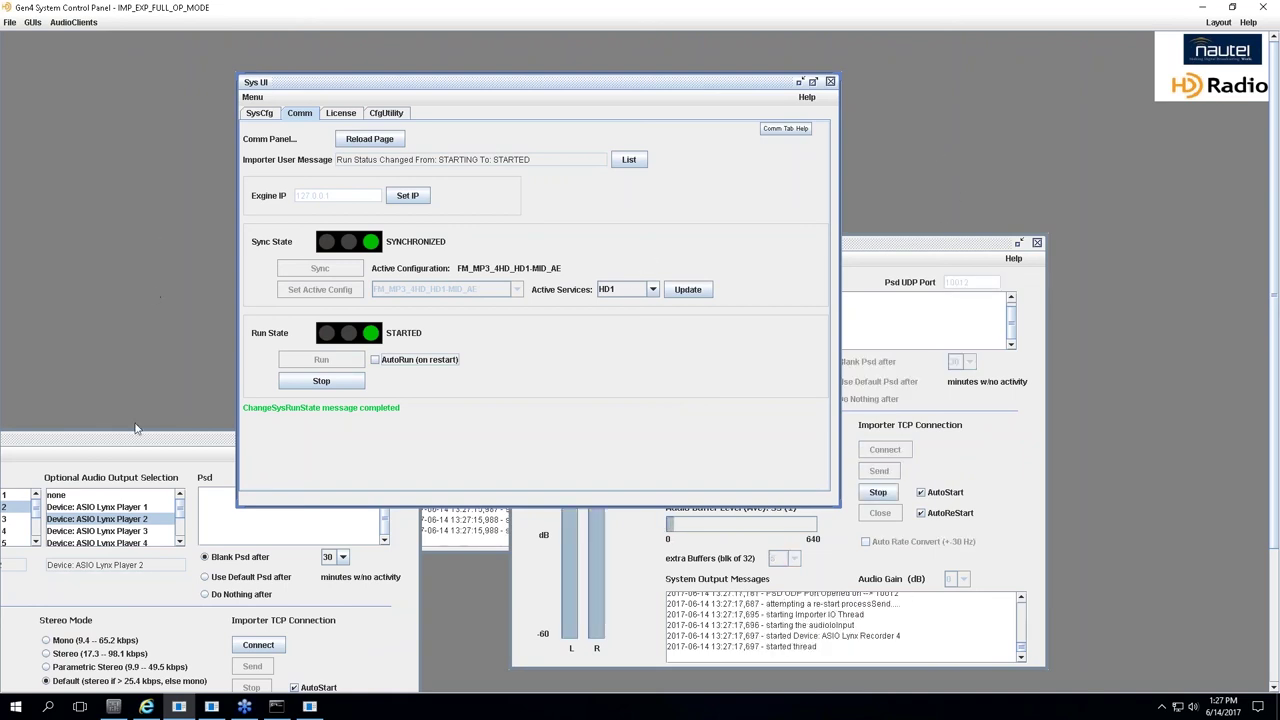
left_click_drag(129, 440, 282, 87)
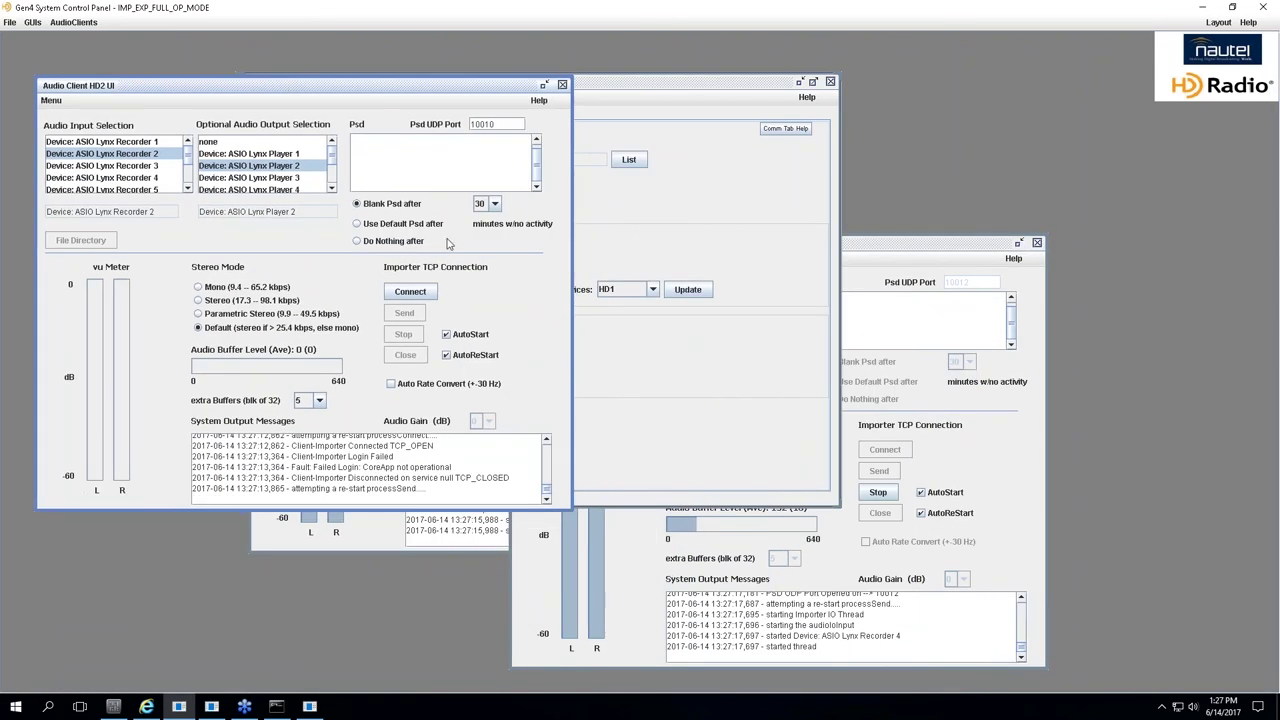
left_click(409, 296)
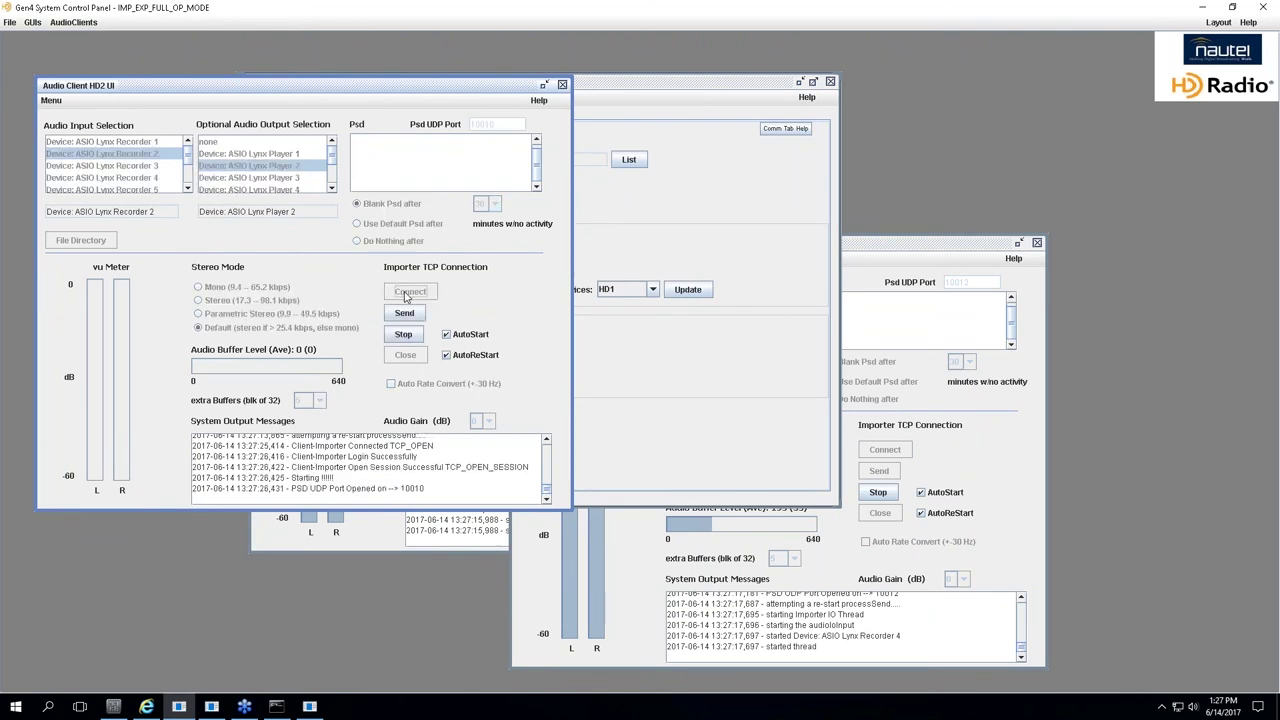
left_click(404, 313)
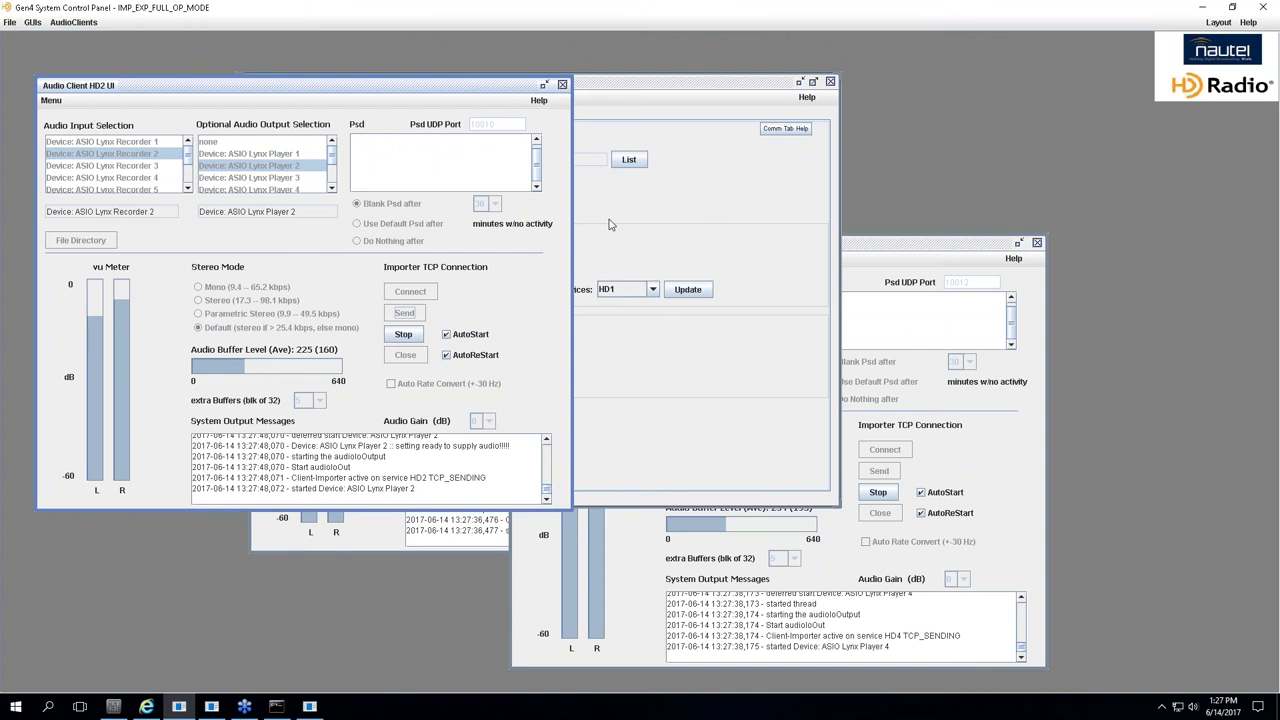
Bring the HD4 and HD3 audio client windows to the front and check that their audio is running.
left_click(908, 255)
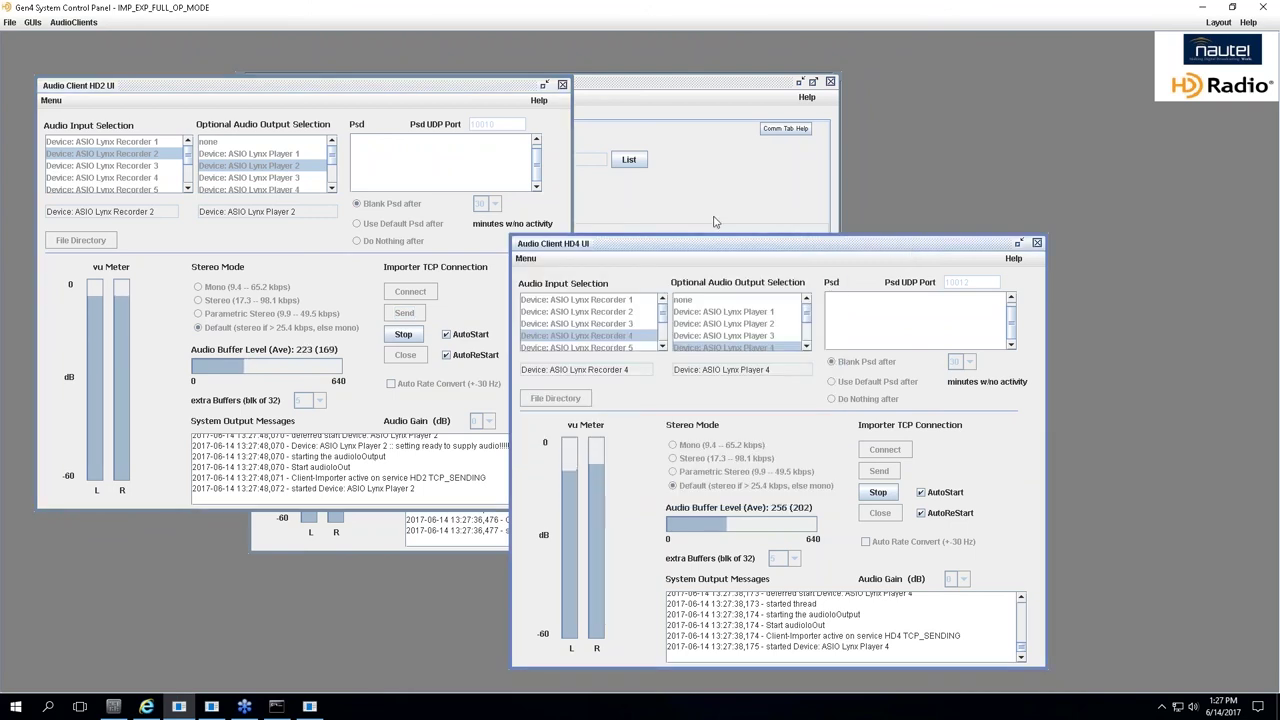
left_click(365, 538)
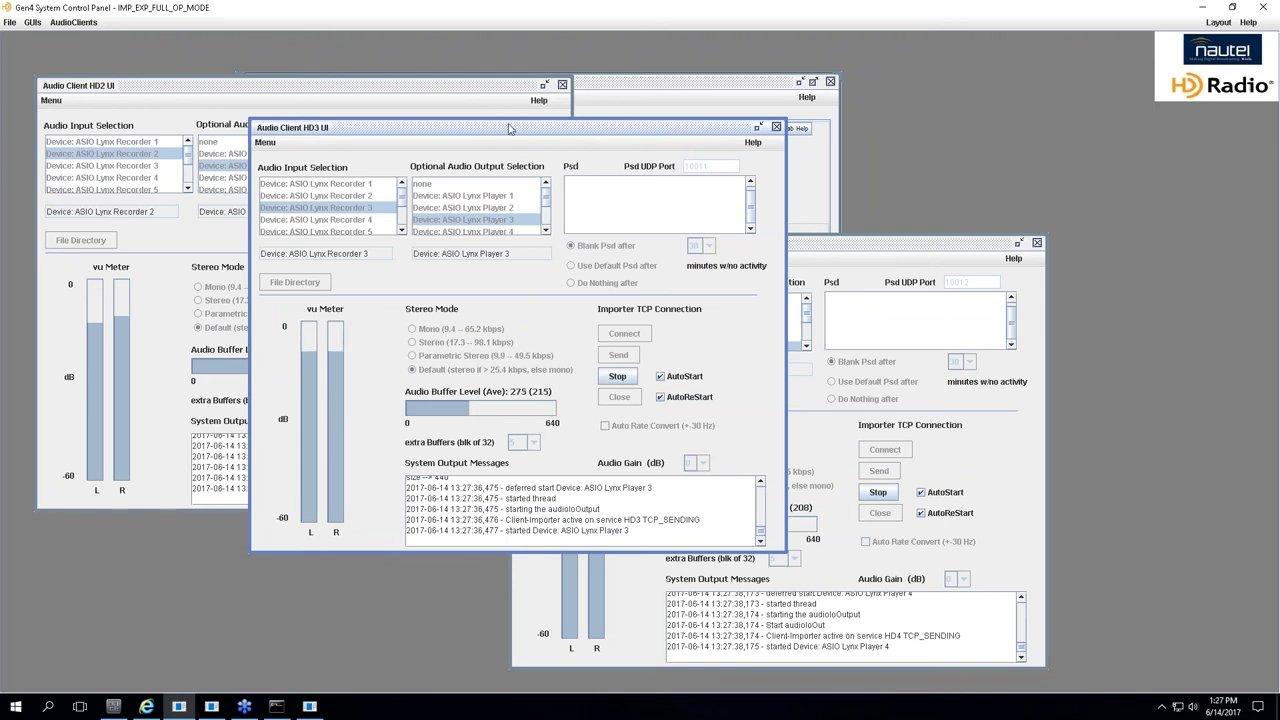
left_click_drag(505, 127, 428, 139)
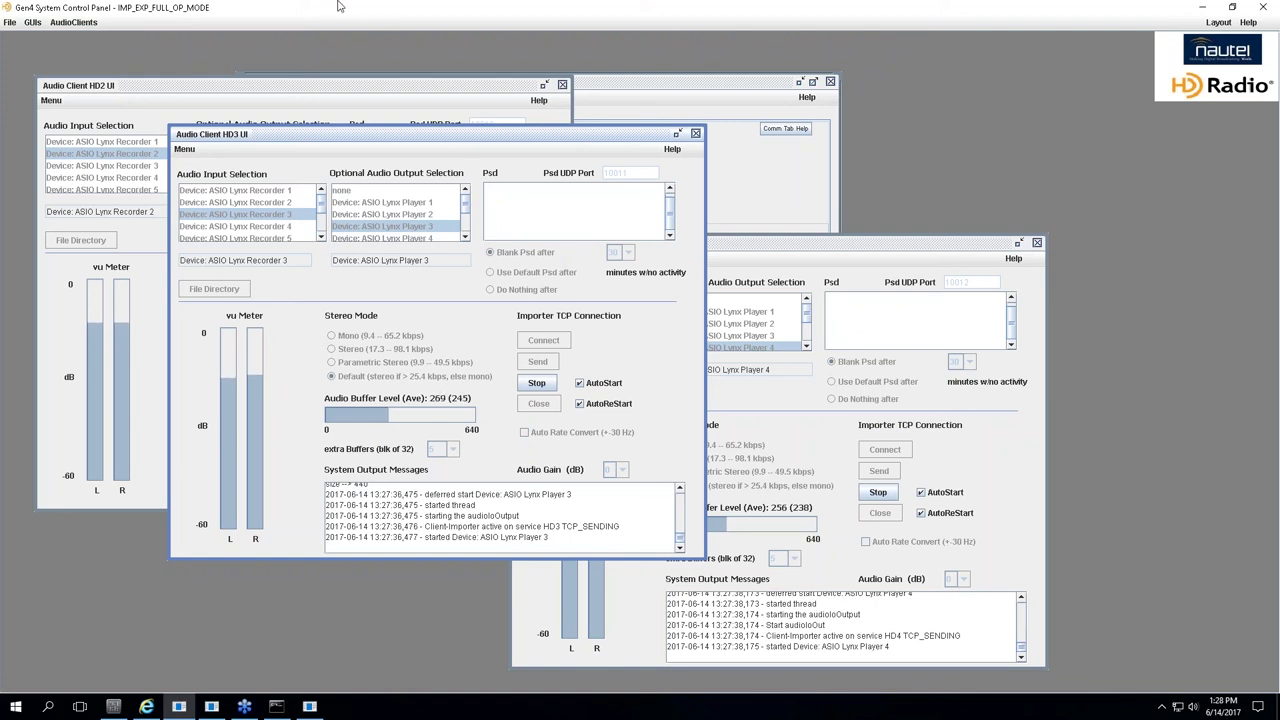
Restore the control panel from full screen to a smaller window and move it clear of the desktop icons.
double_click(253, 7)
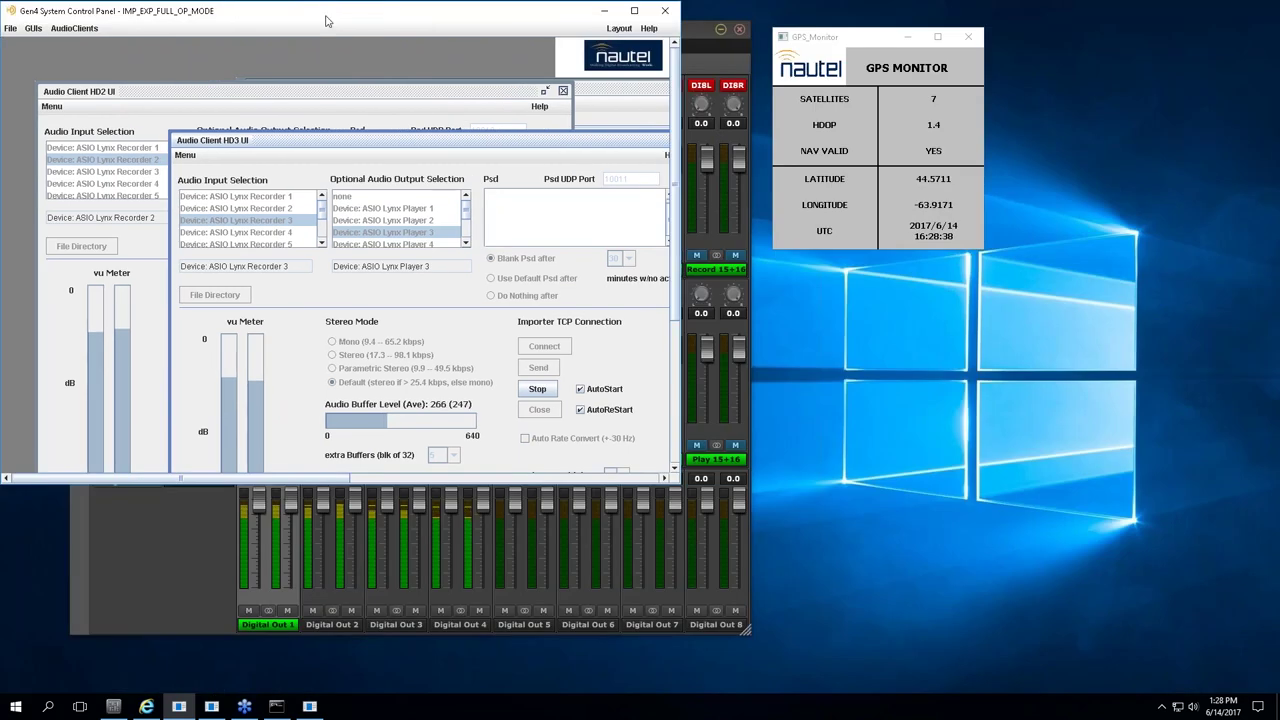
left_click_drag(304, 15, 408, 32)
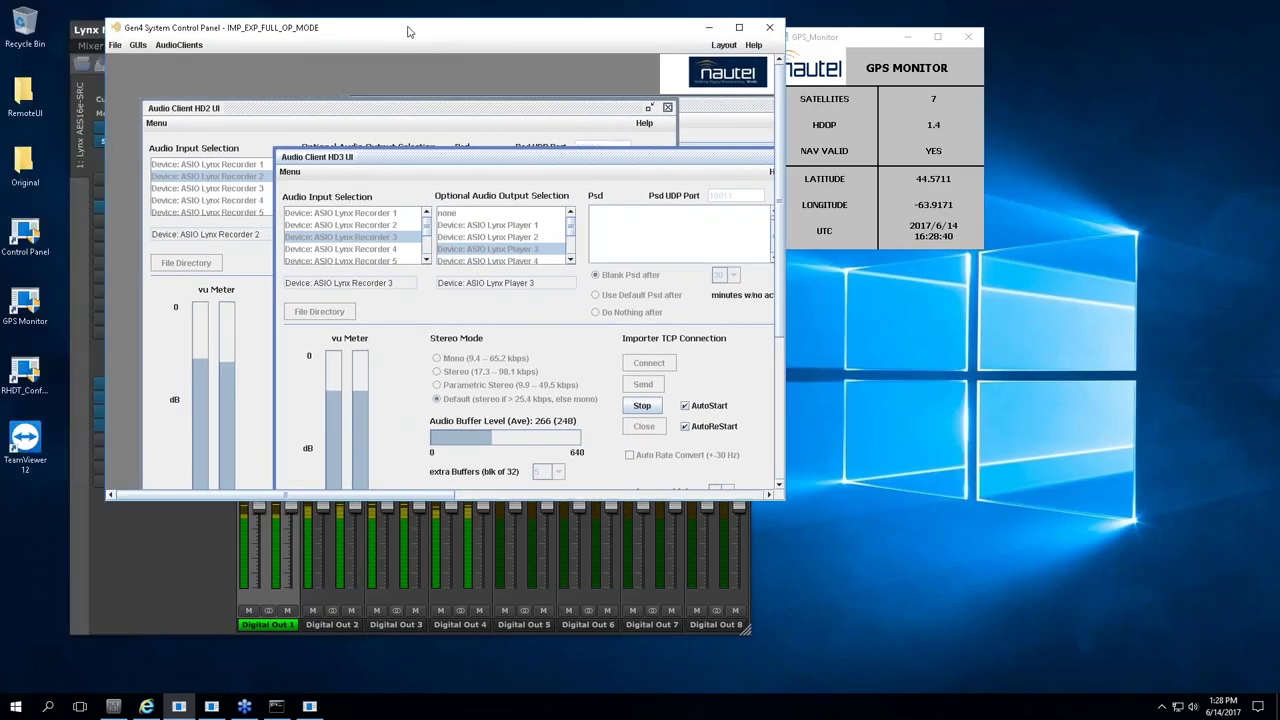
left_click_drag(408, 32, 412, 31)
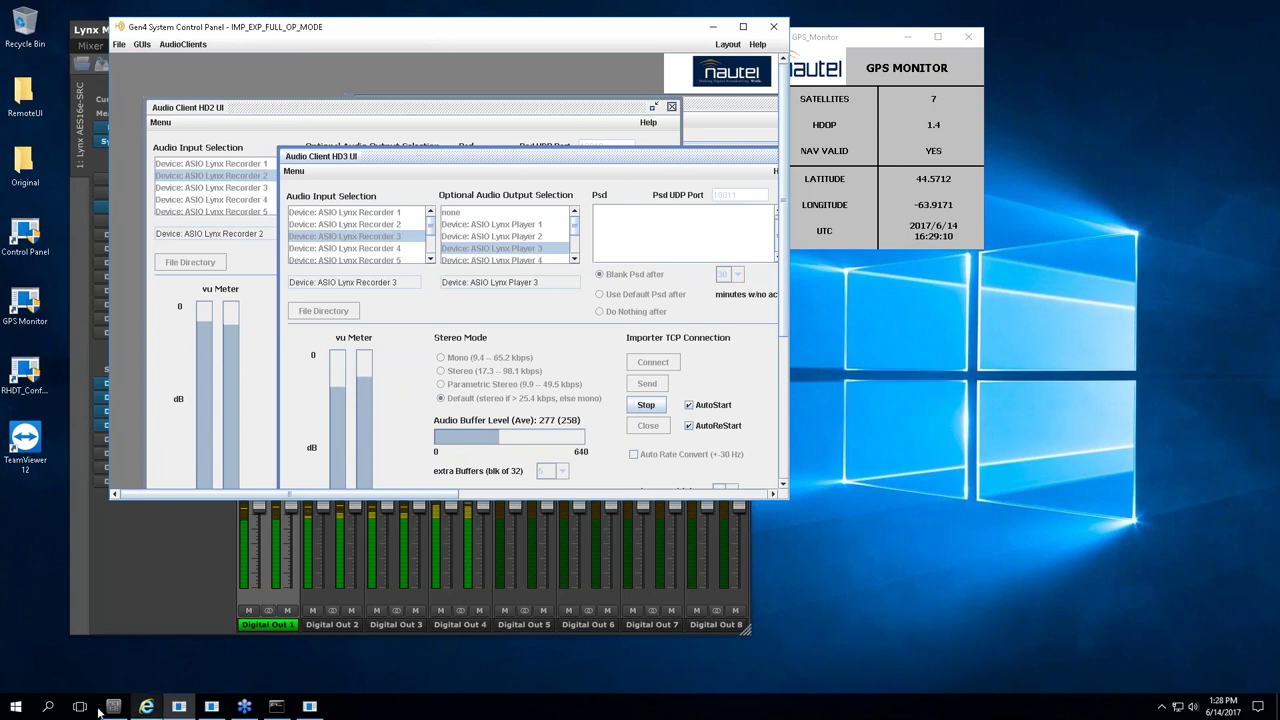
Switch to the Gen4 Web Control Panel in Internet Explorer, open the SysCfg page and enlarge the browser window.
left_click(146, 707)
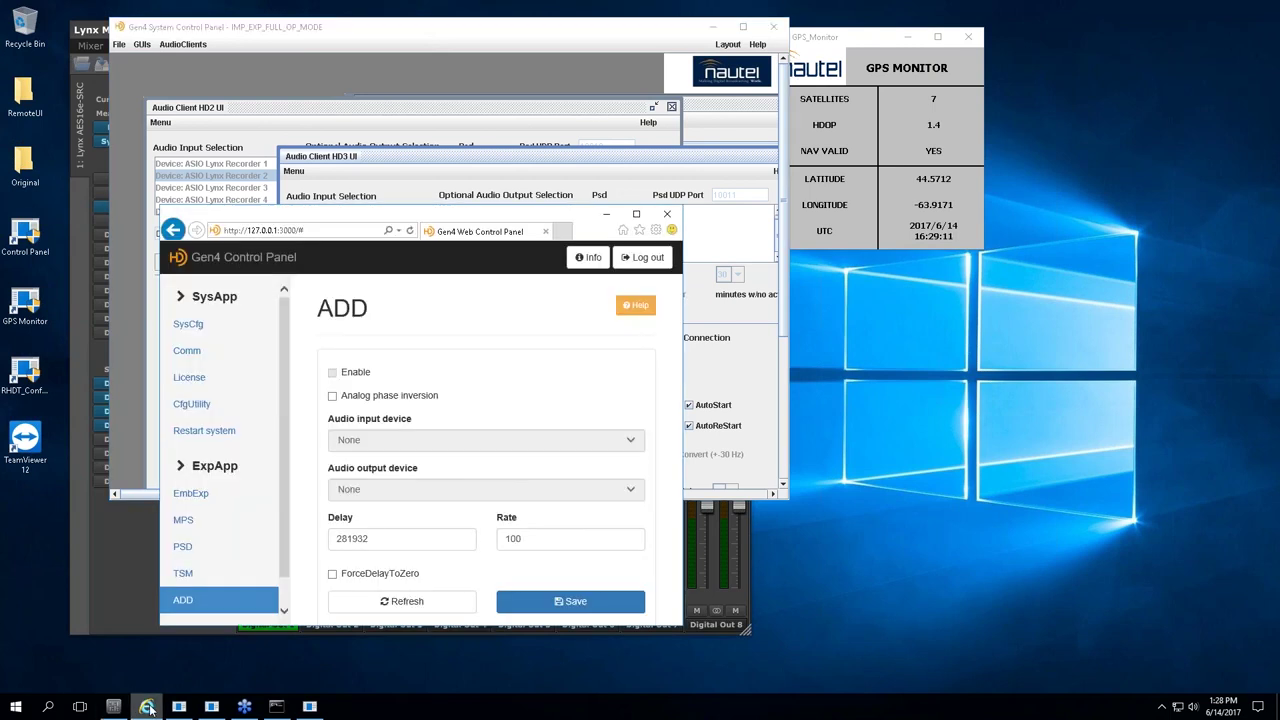
left_click(184, 327)
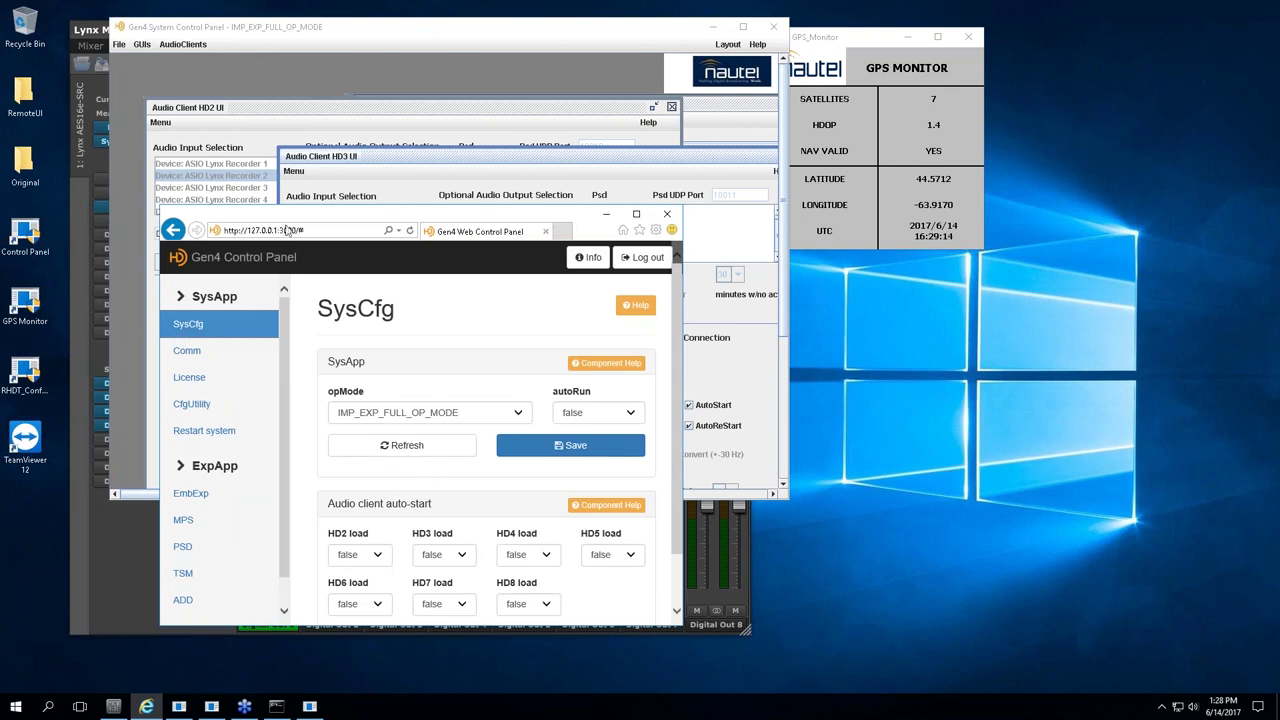
left_click_drag(288, 210, 328, 123)
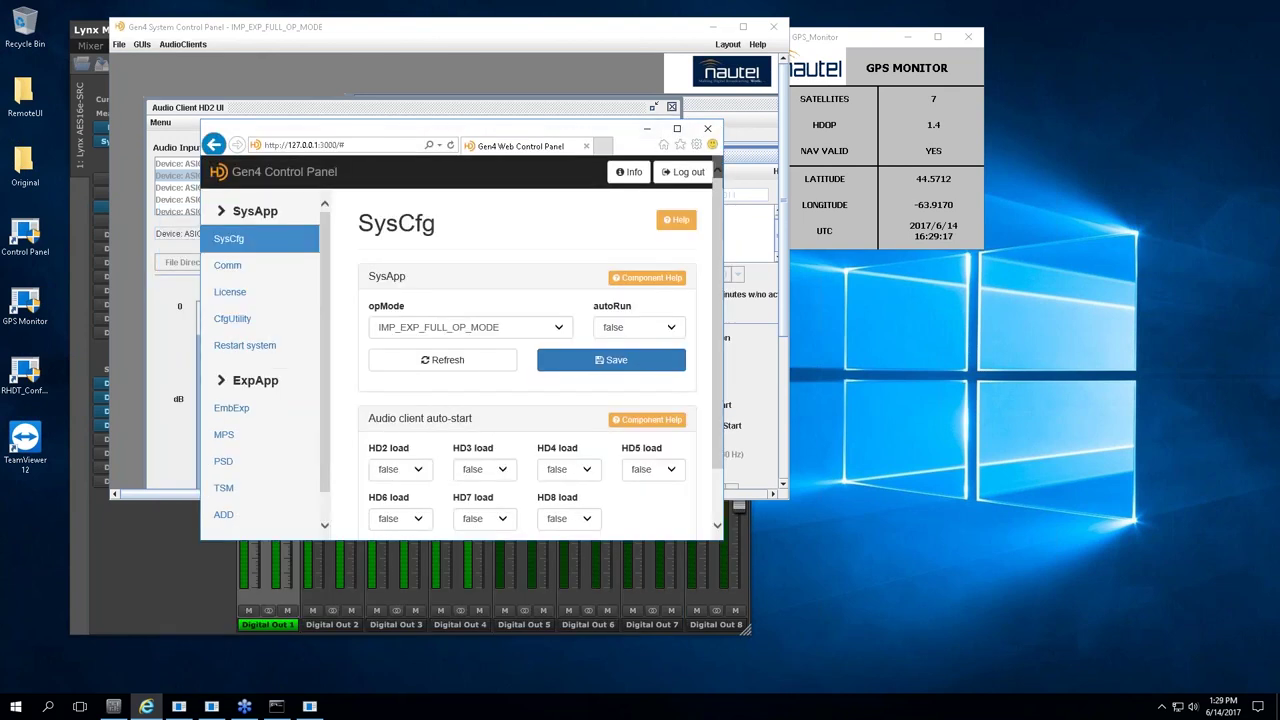
left_click_drag(722, 539, 1067, 657)
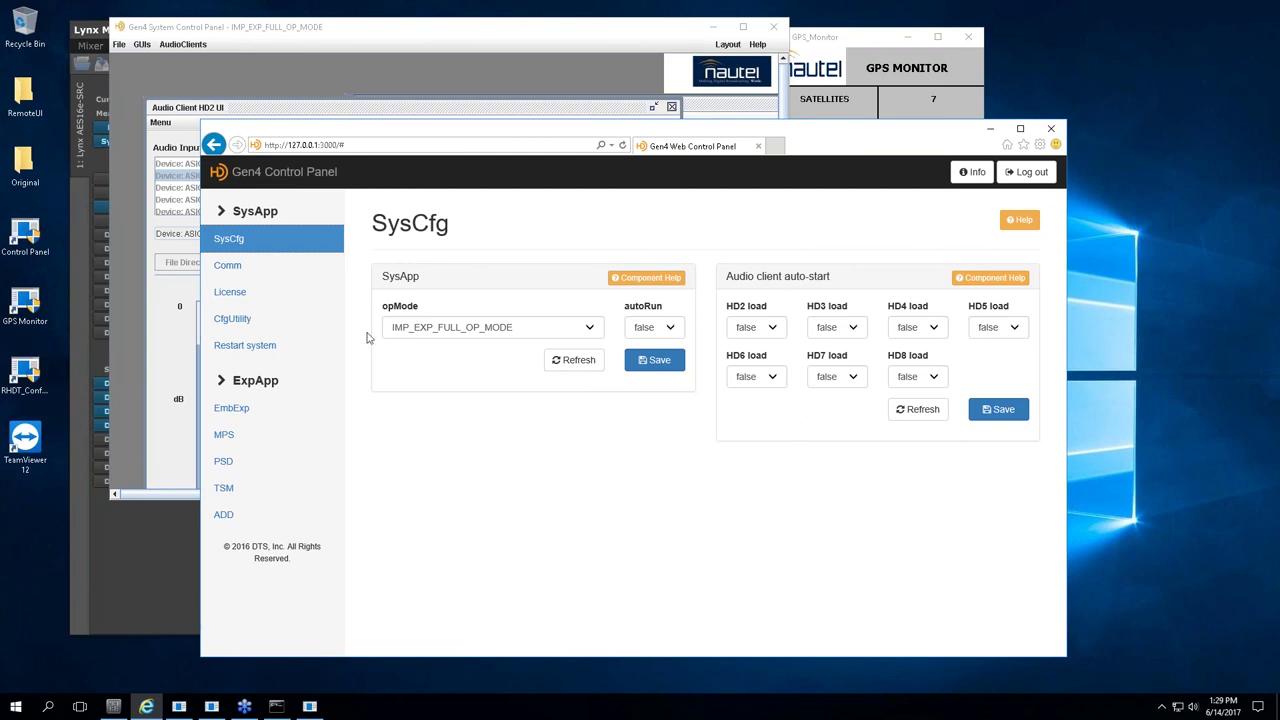
View the Comm page, and open the exporter's EmbExp page with the browser maximized.
left_click(228, 268)
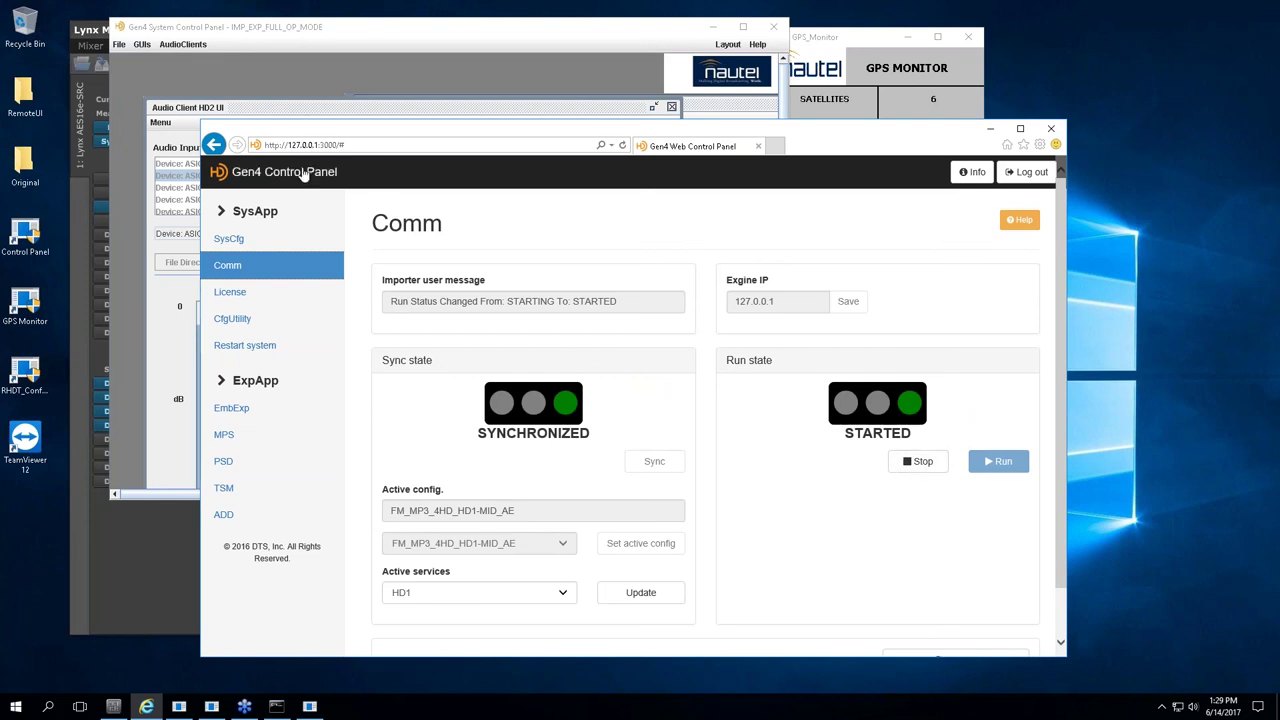
left_click(259, 410)
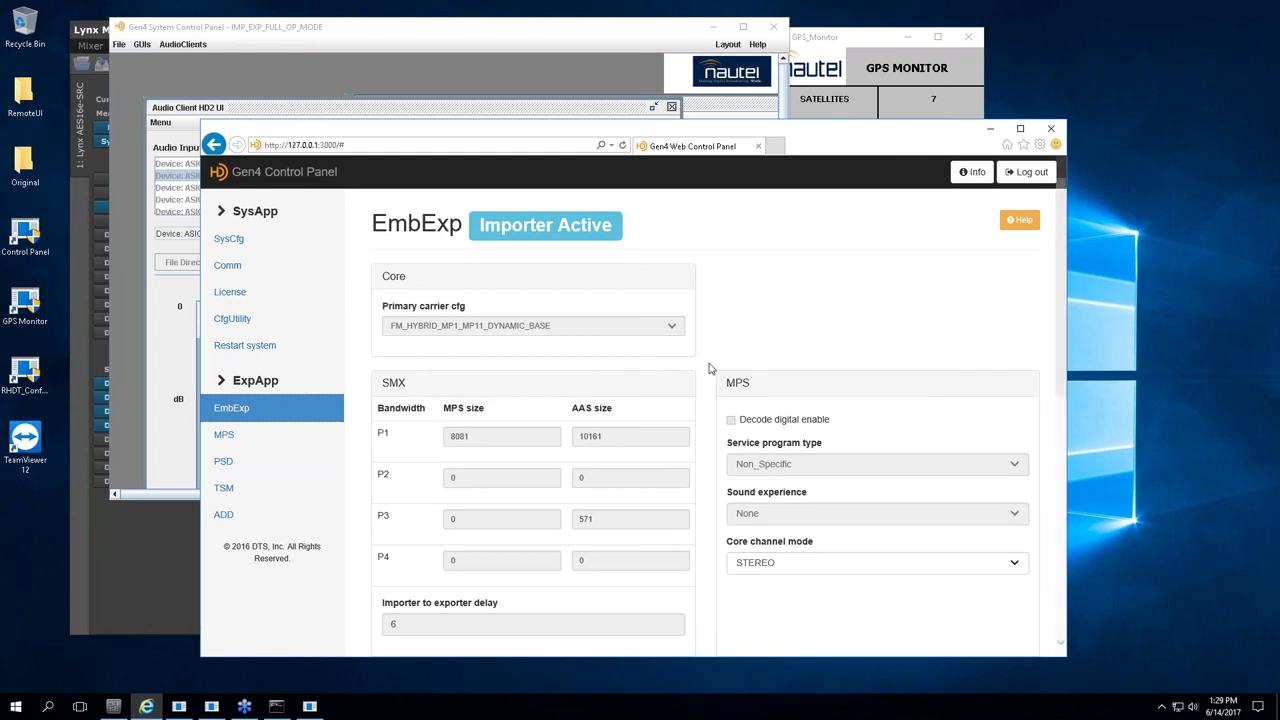
left_click_drag(958, 130, 875, 115)
left_click(938, 115)
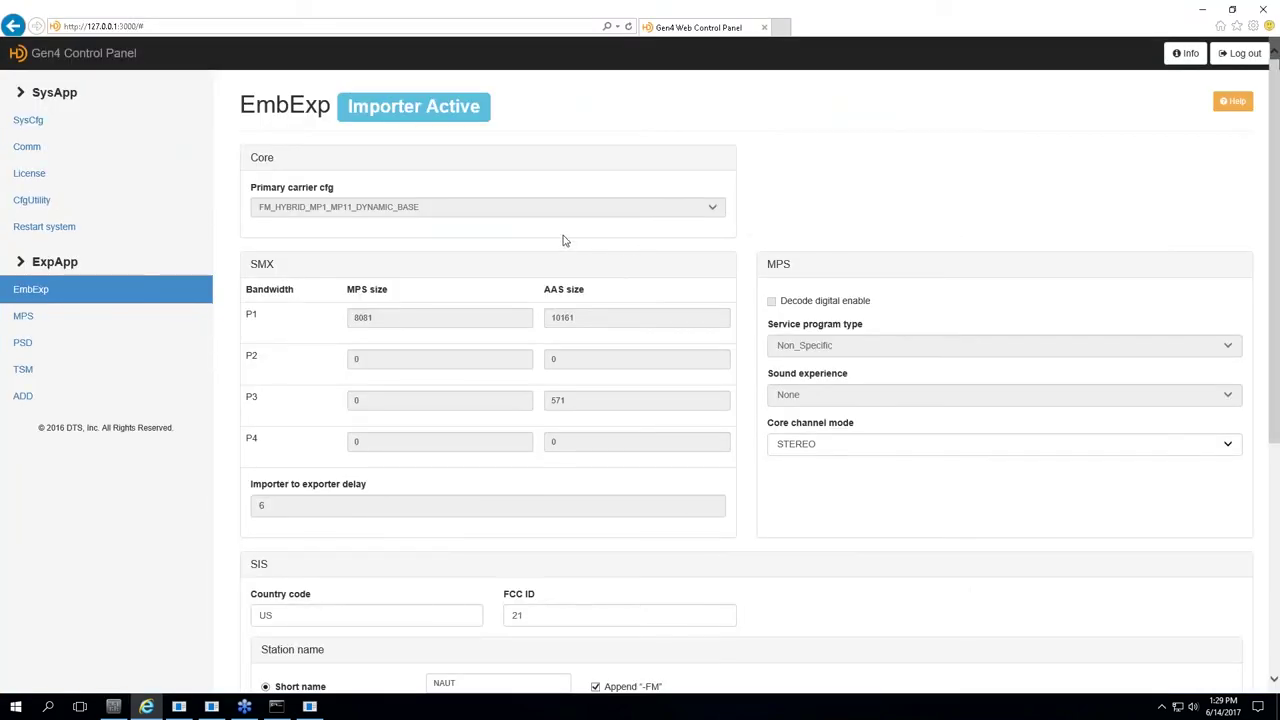
Review the EmbExp settings from SMX bandwidth through SIS station name, slogan and message, without changing anything.
scroll(559, 236, "down", 1)
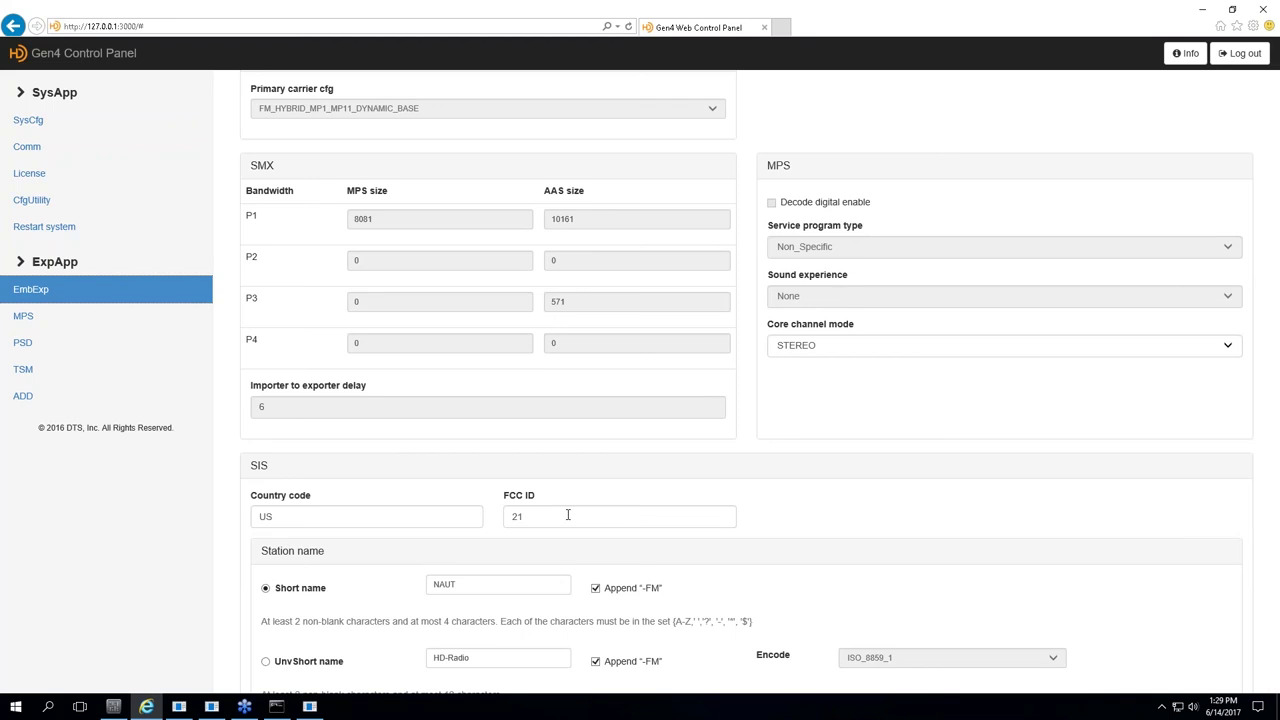
left_click(520, 578)
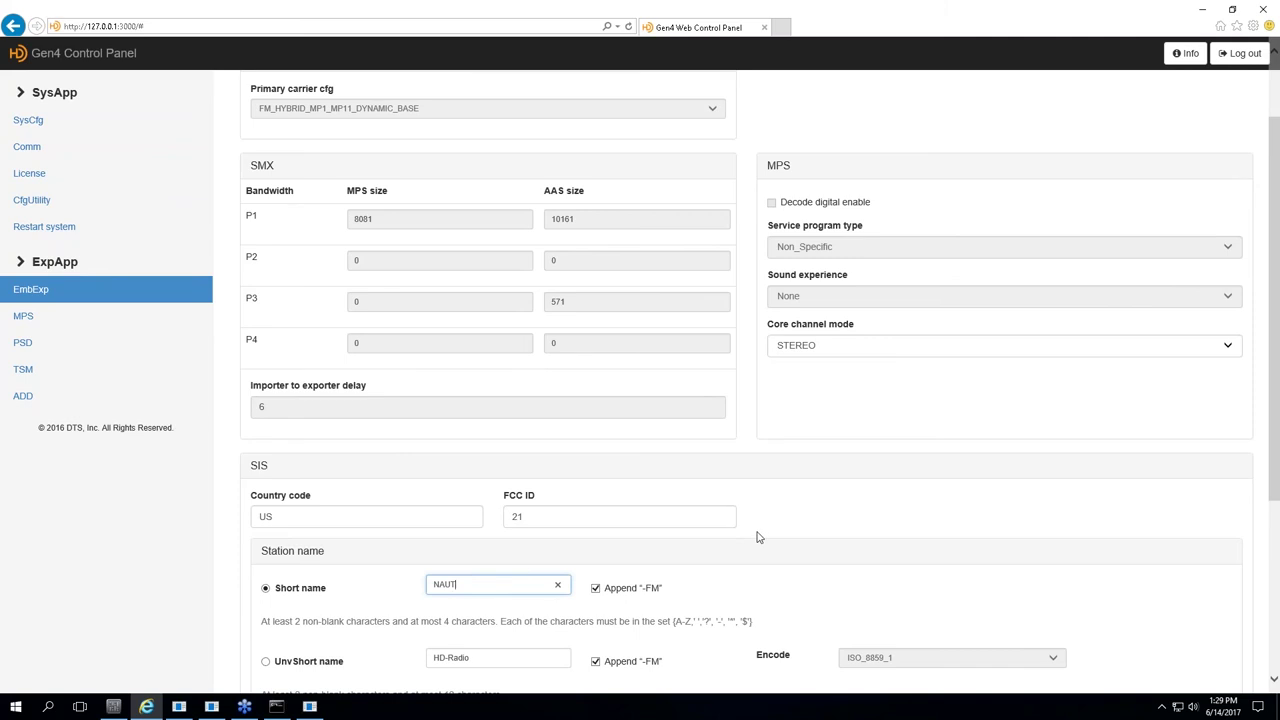
scroll(757, 537, "down", 2)
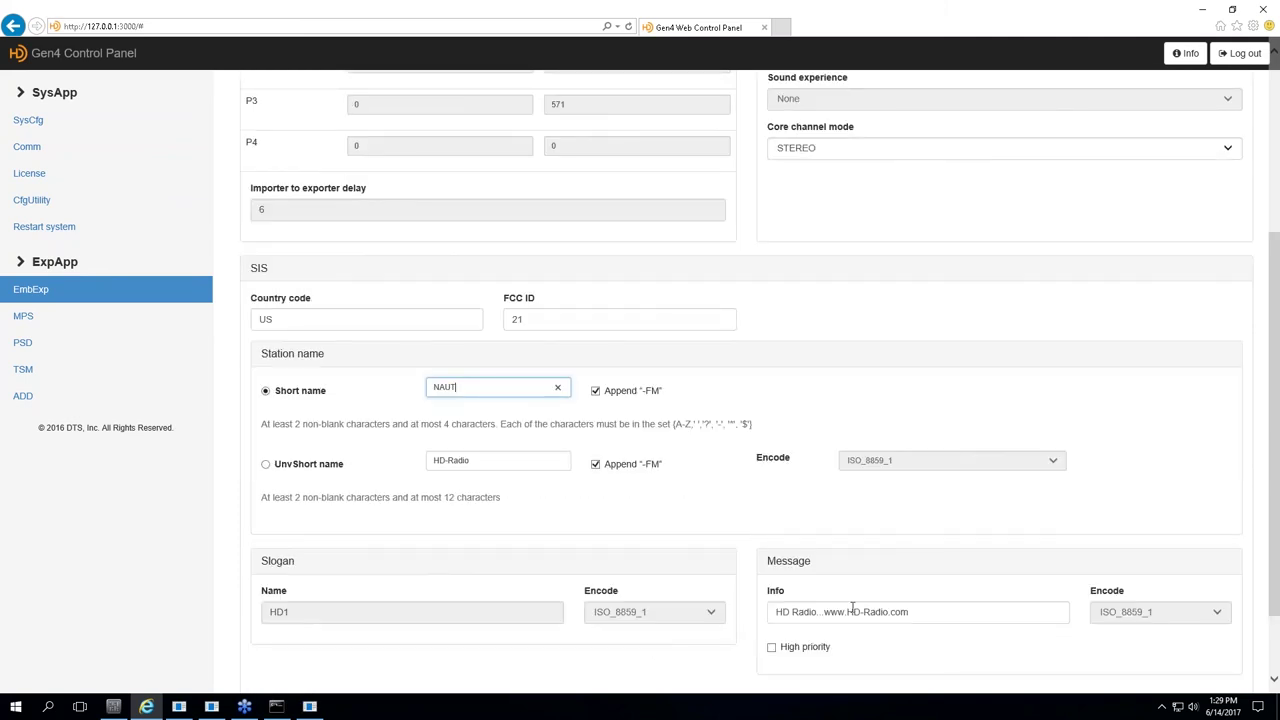
scroll(509, 520, "down", 1)
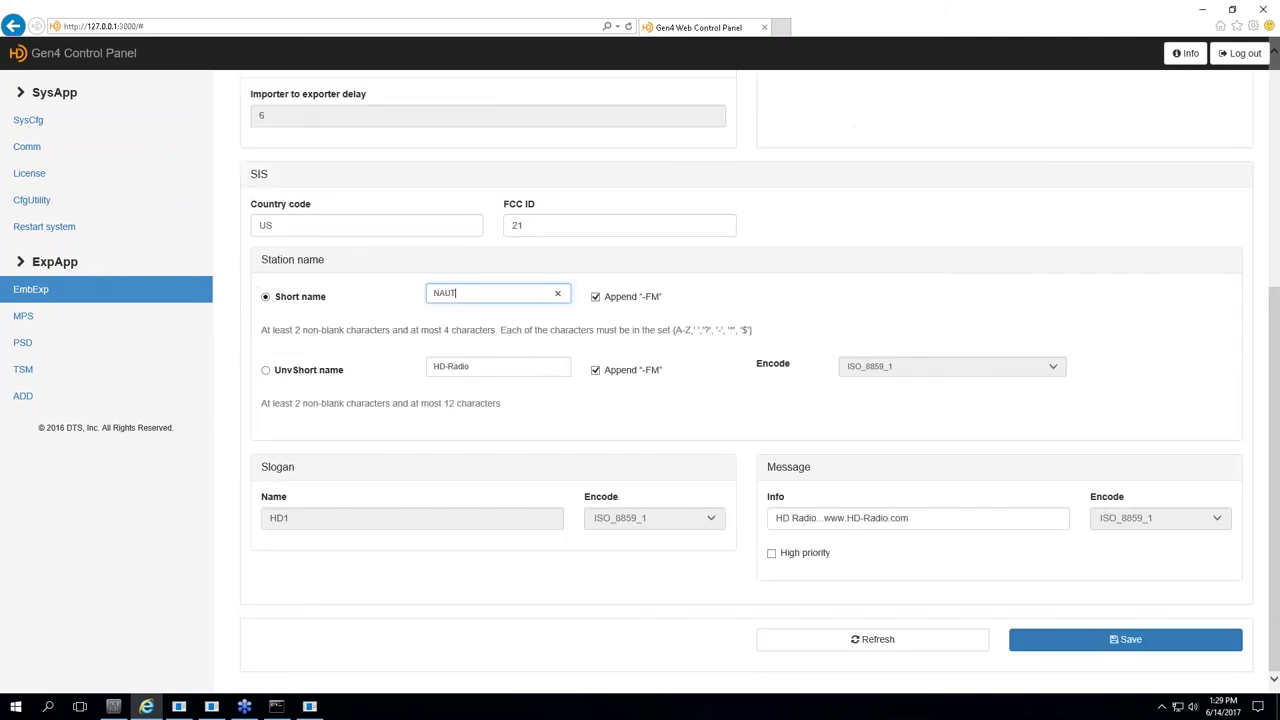
scroll(488, 652, "up", 3)
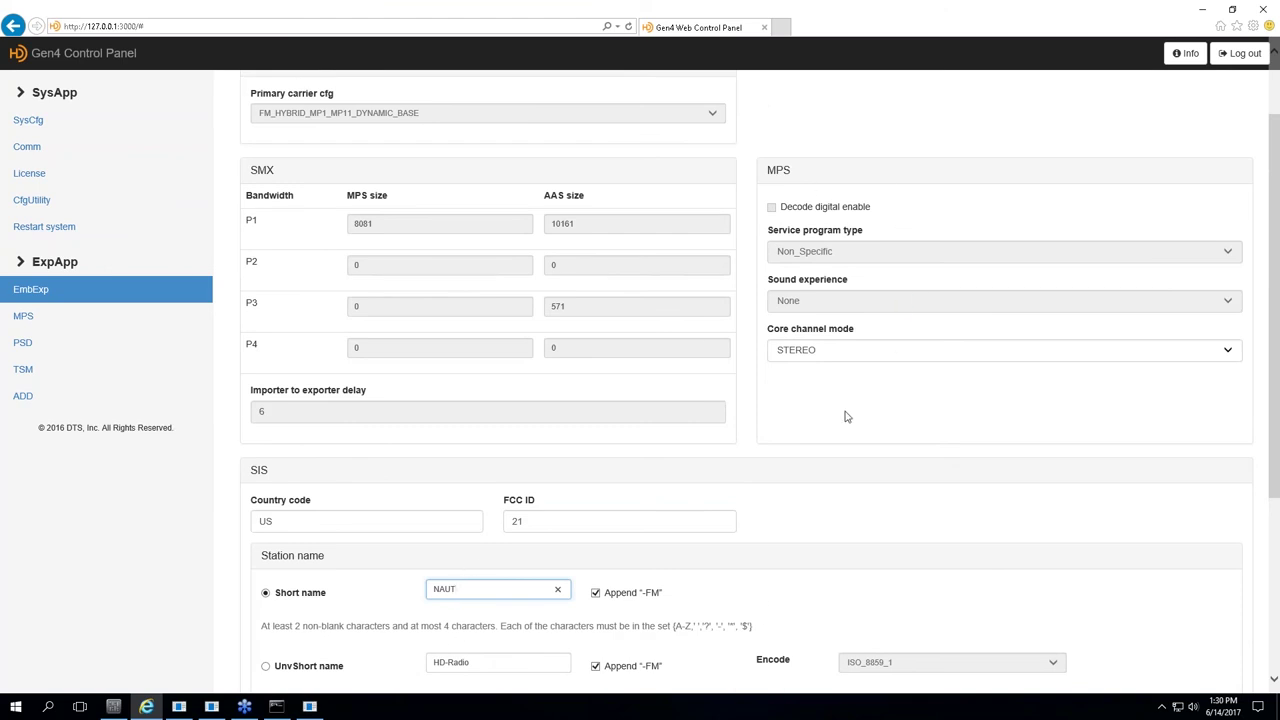
scroll(848, 417, "up", 1)
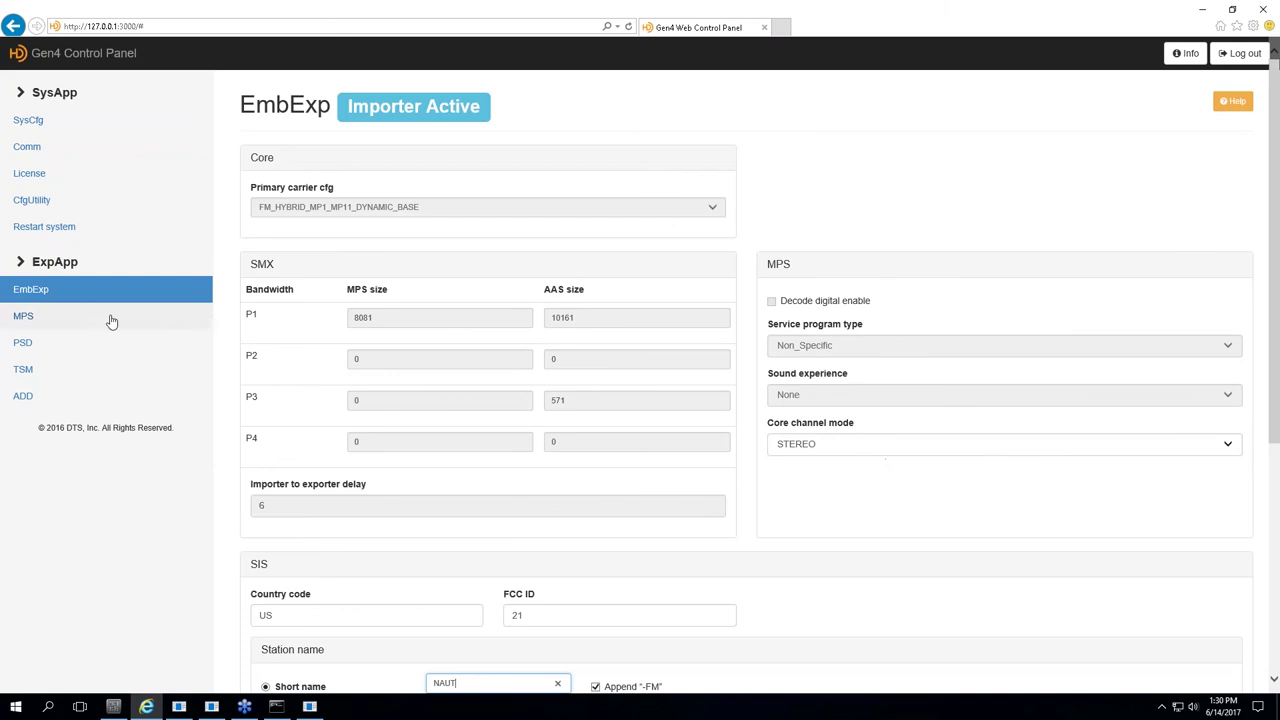
View the exporter's MPS audio settings and its PSD settings.
left_click(46, 319)
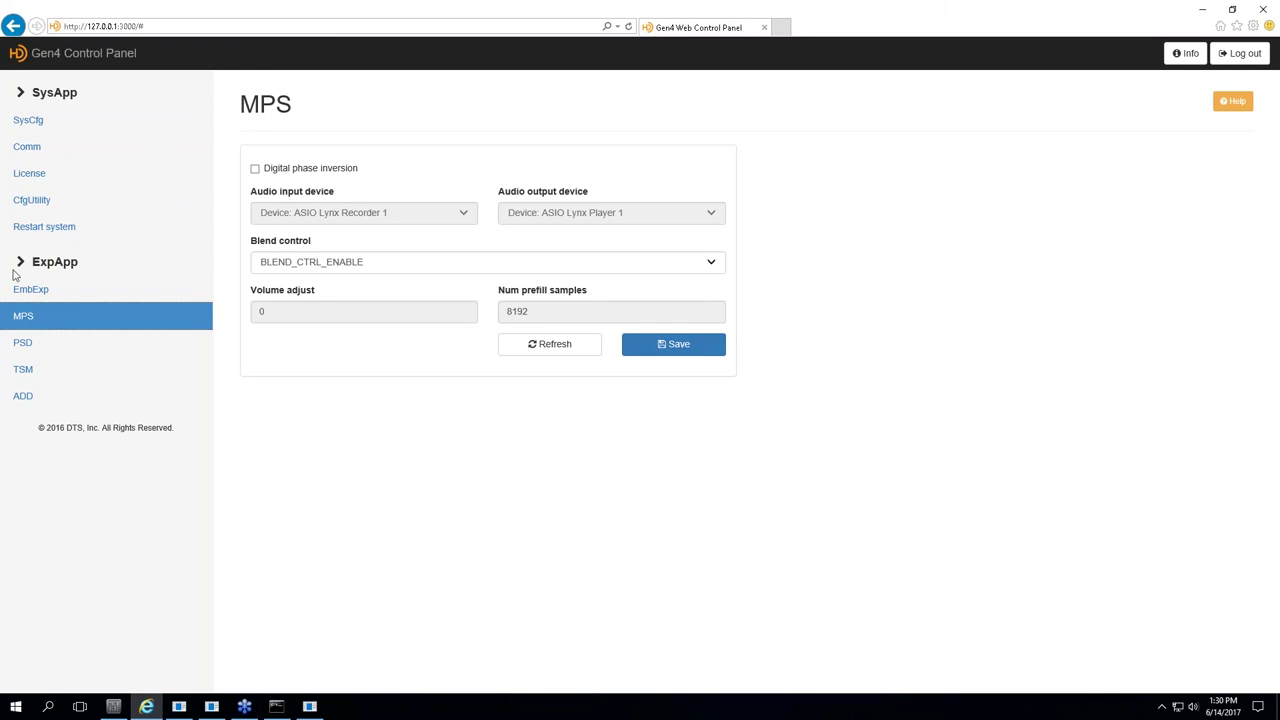
left_click(40, 343)
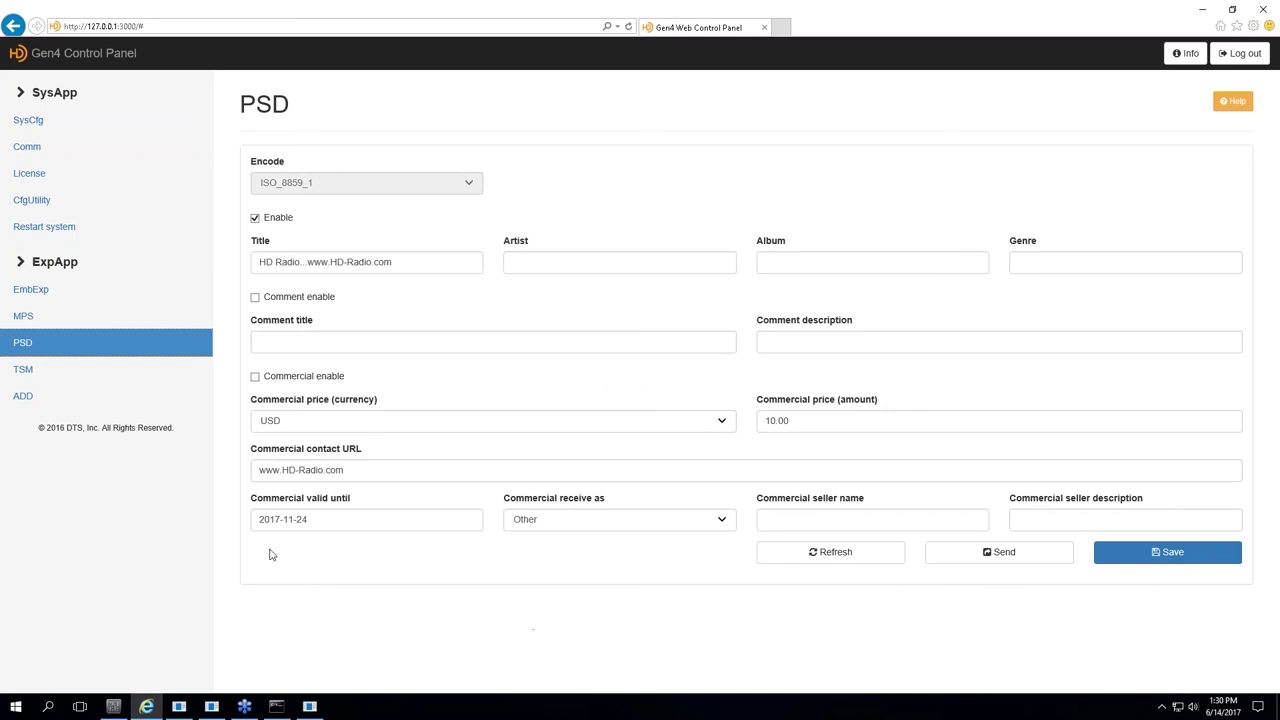
View the exporter's TSM page with the GPS Monitor moved over it and the Reliable HD Transport Configuration window minimized.
left_click(23, 371)
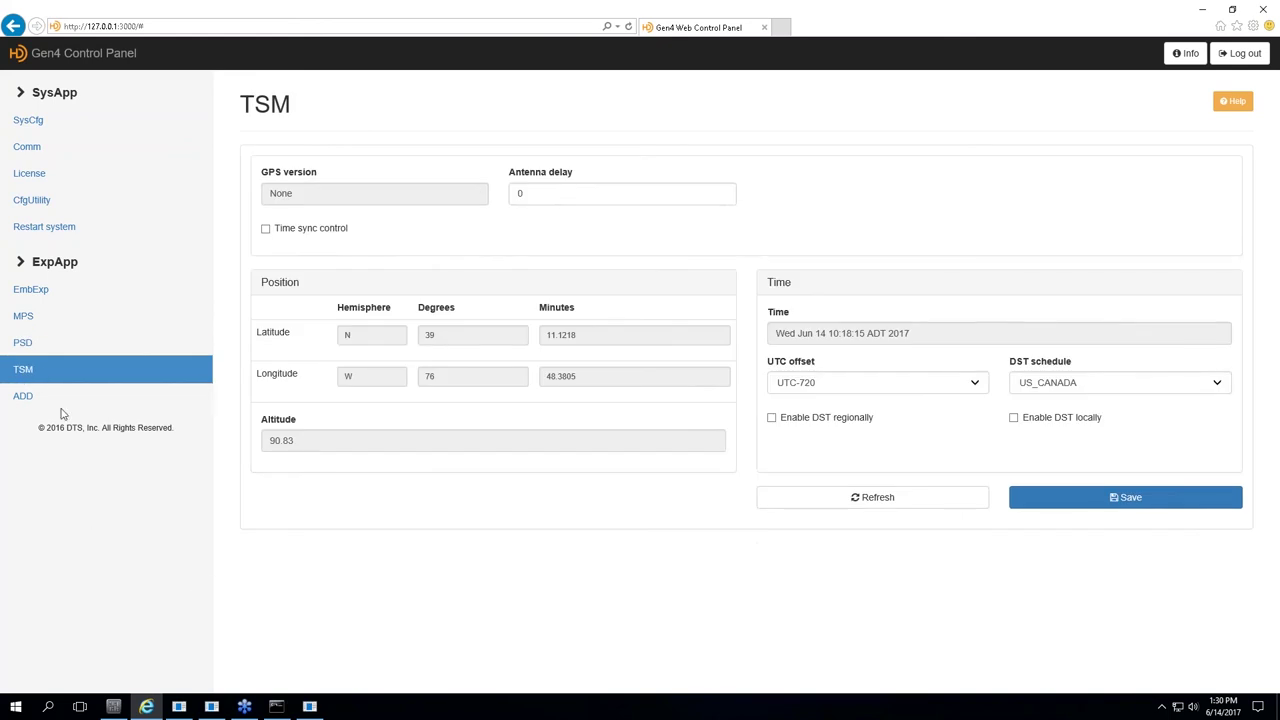
left_click(310, 707)
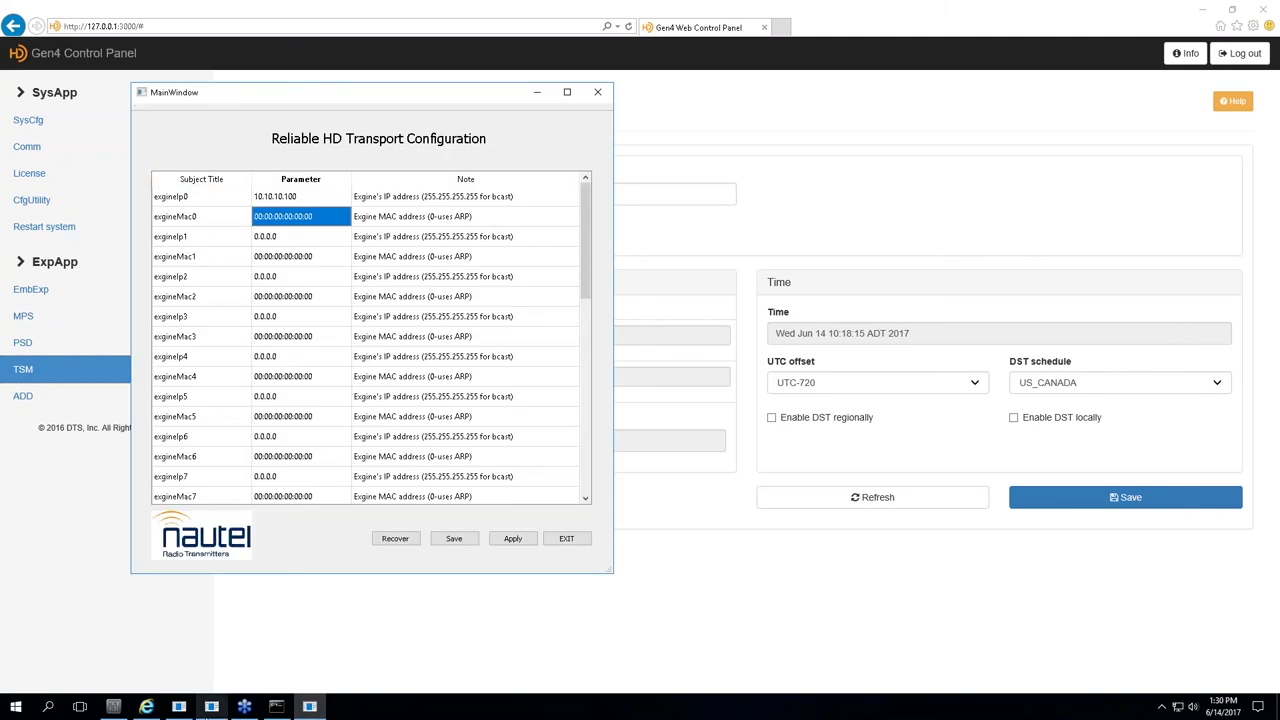
left_click(210, 707)
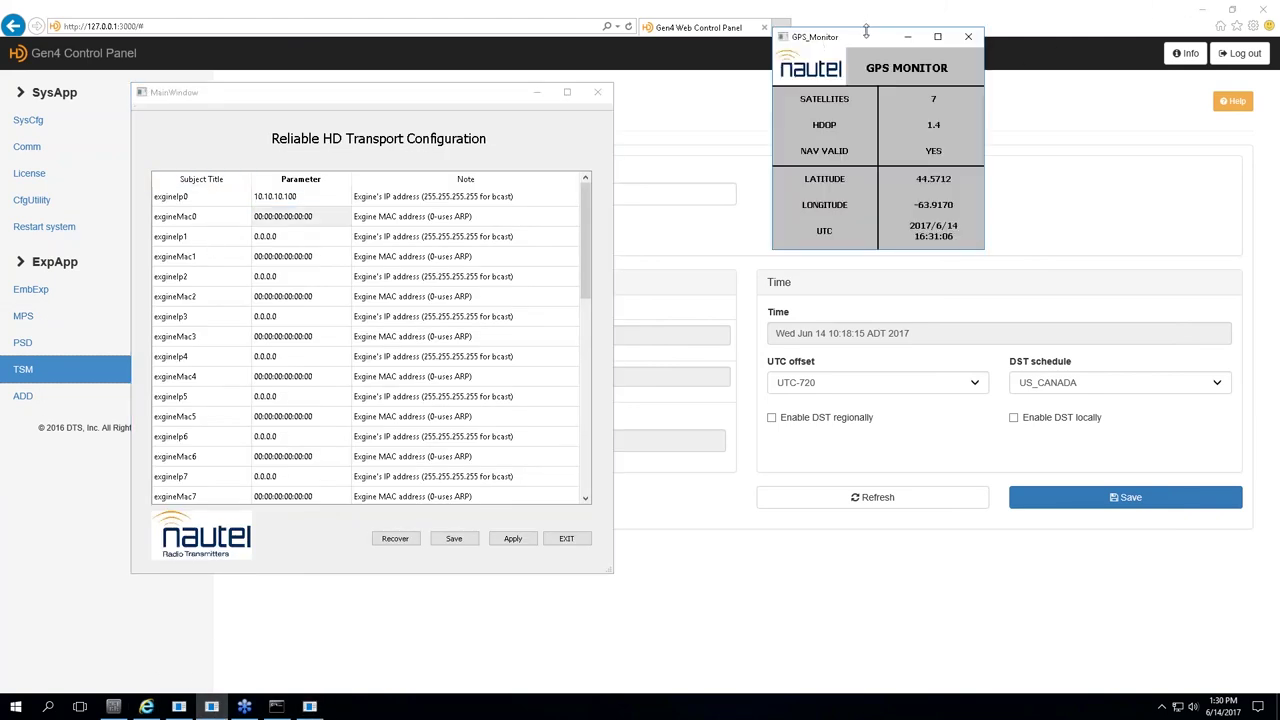
left_click_drag(869, 37, 617, 57)
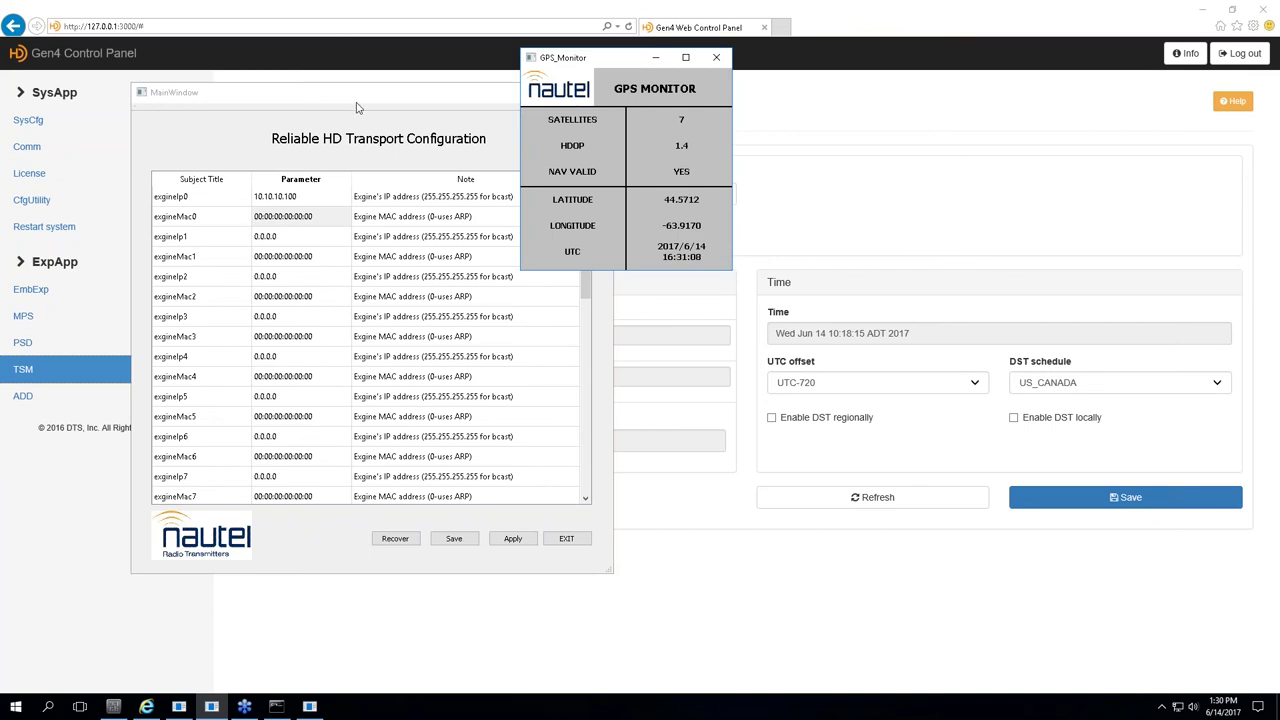
left_click(403, 95)
left_click(536, 92)
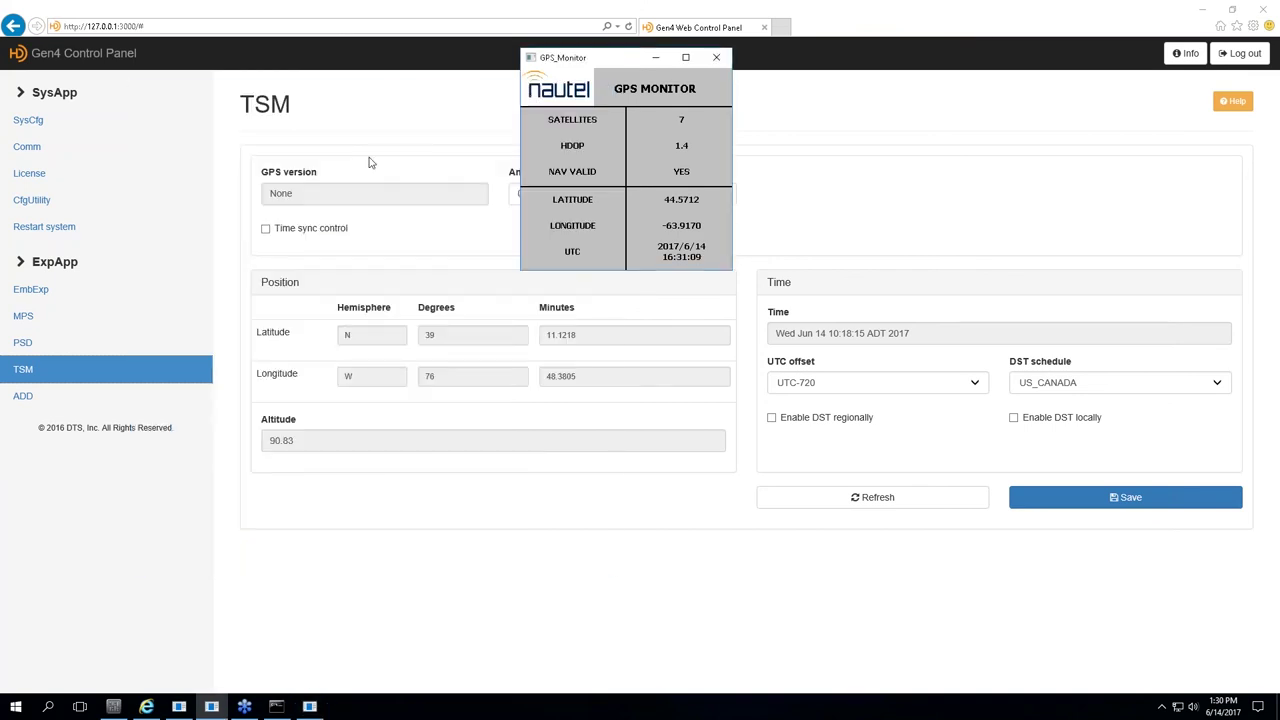
View the exporter's ADD settings page and restore the browser from full screen to a smaller window.
left_click(23, 397)
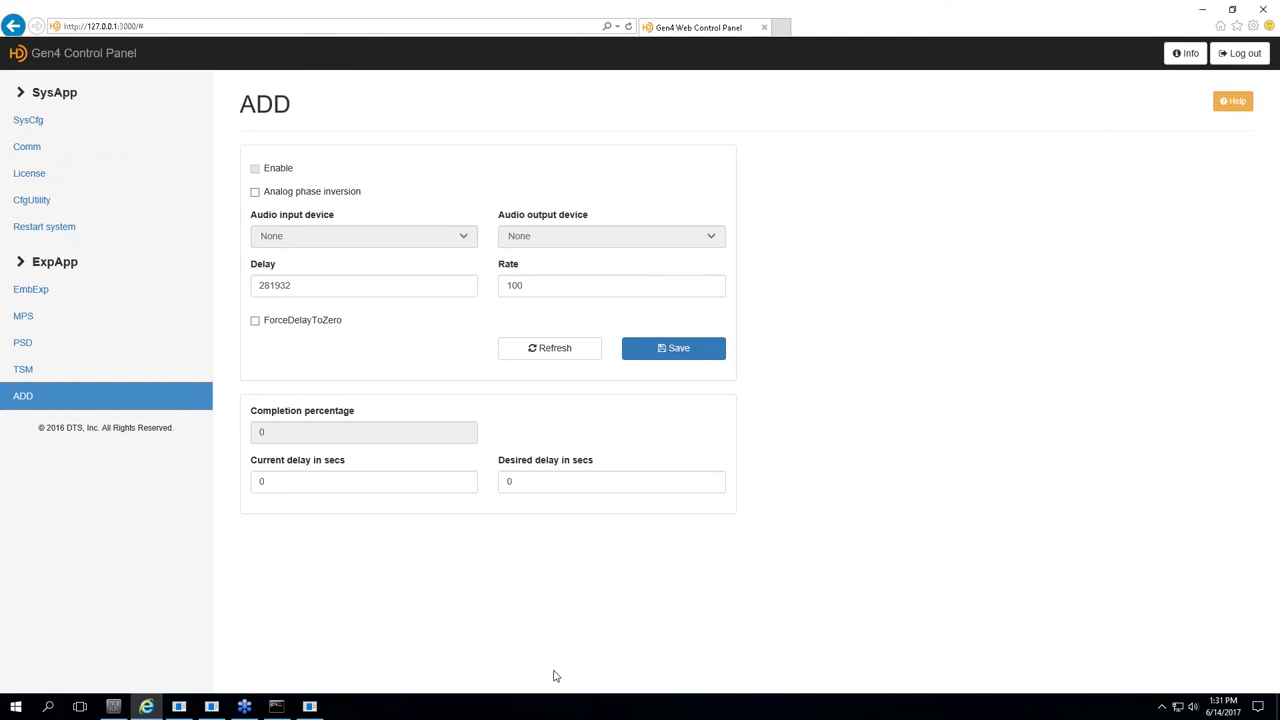
left_click(1231, 12)
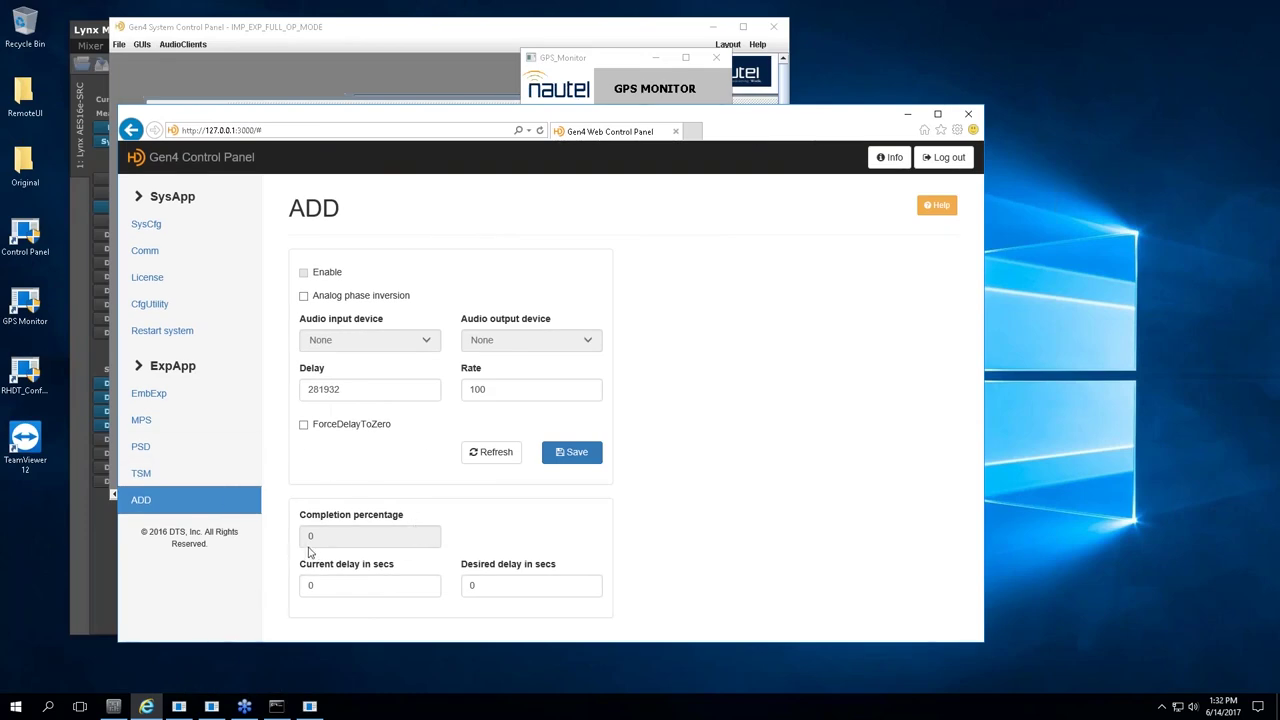
Switch to Task Manager, view the CPU performance graph, and move the window clear of the desktop's upper edge.
right_click(434, 707)
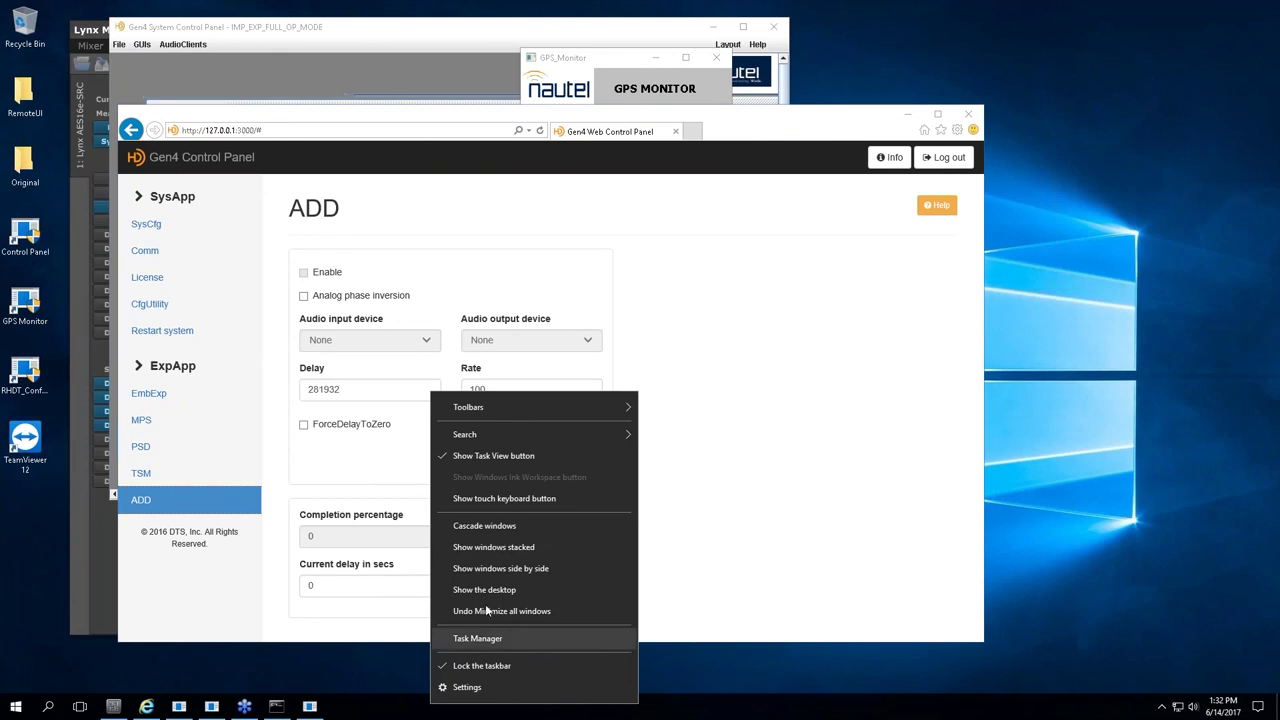
left_click(491, 638)
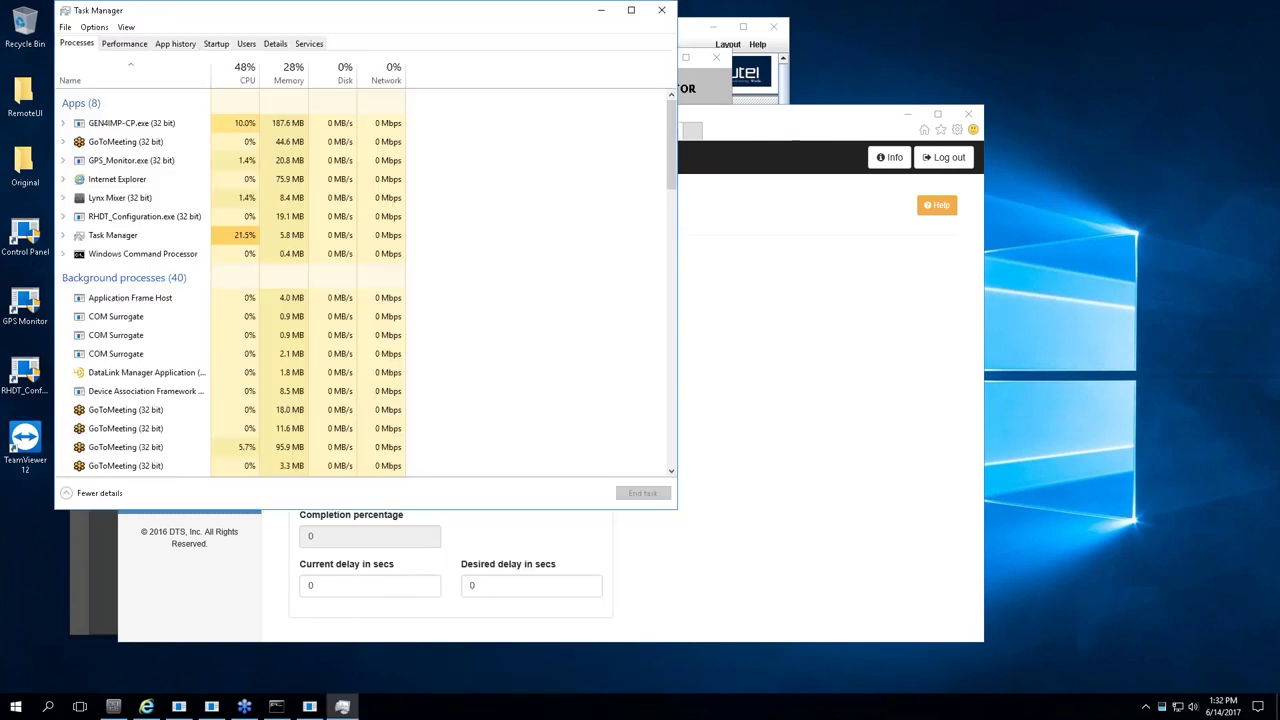
left_click(114, 46)
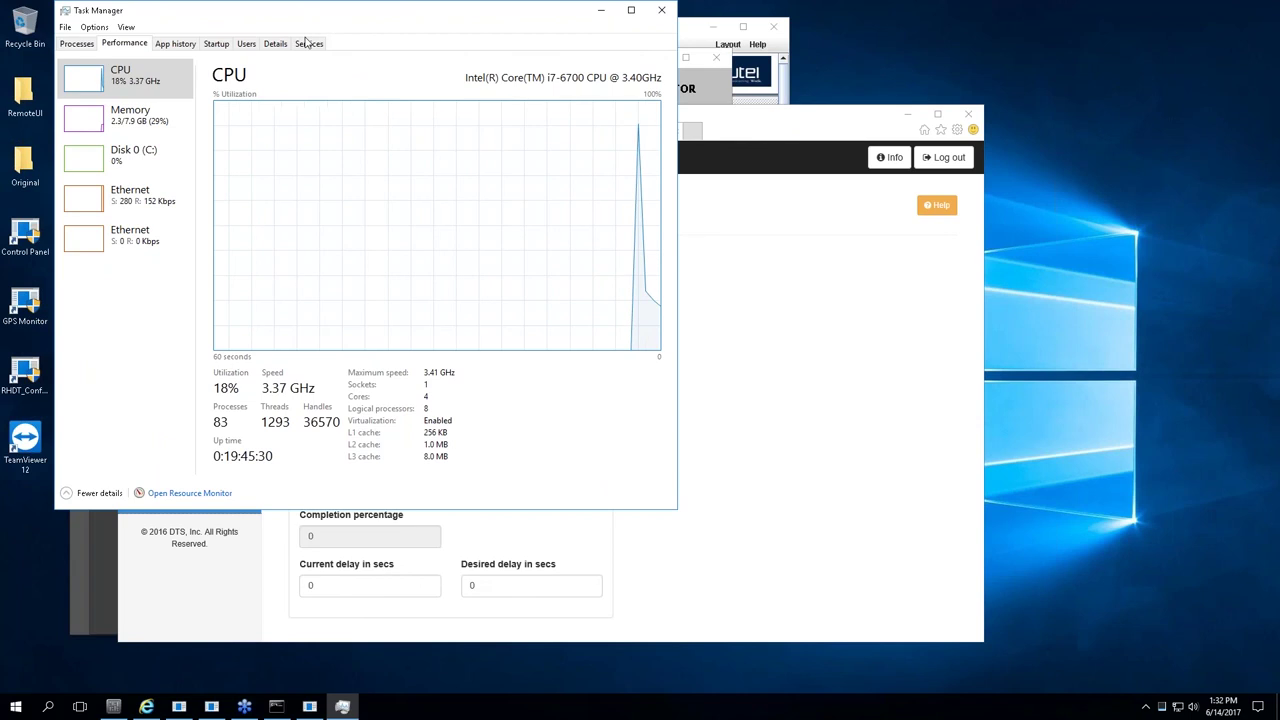
left_click_drag(340, 23, 546, 102)
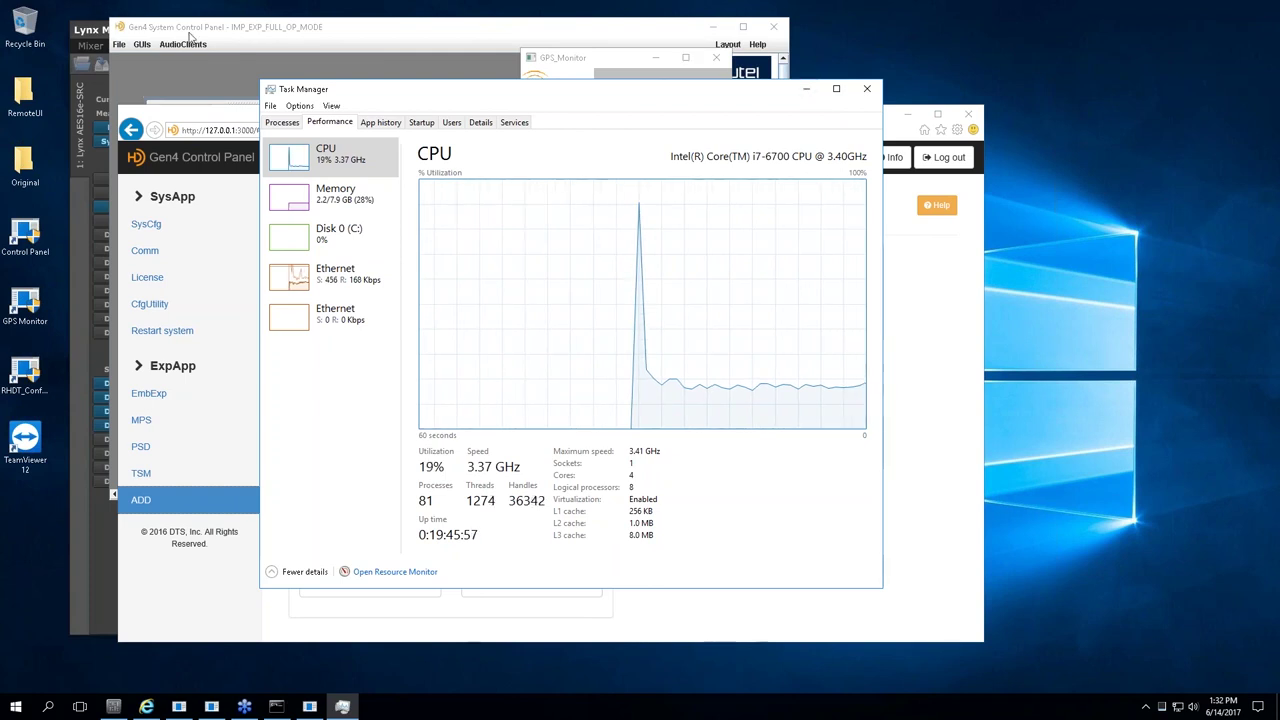
Hide the Lynx Mixer window and close Task Manager.
left_click(90, 31)
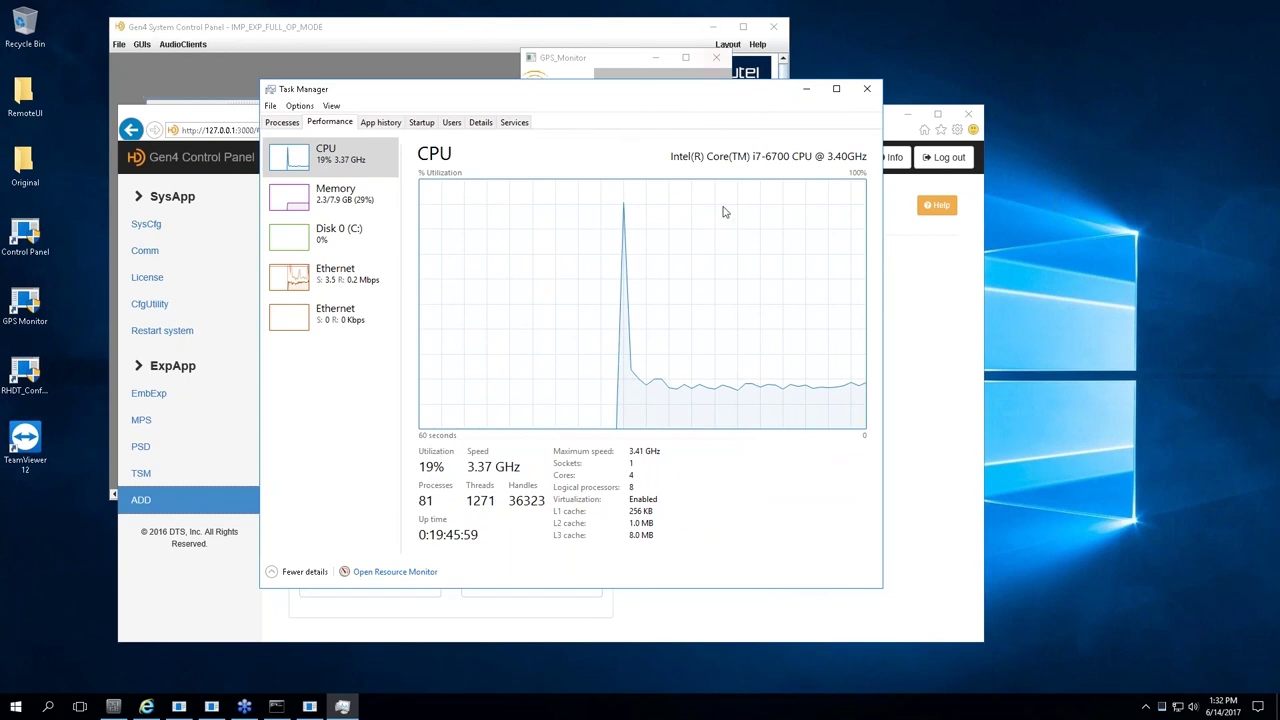
left_click(720, 29)
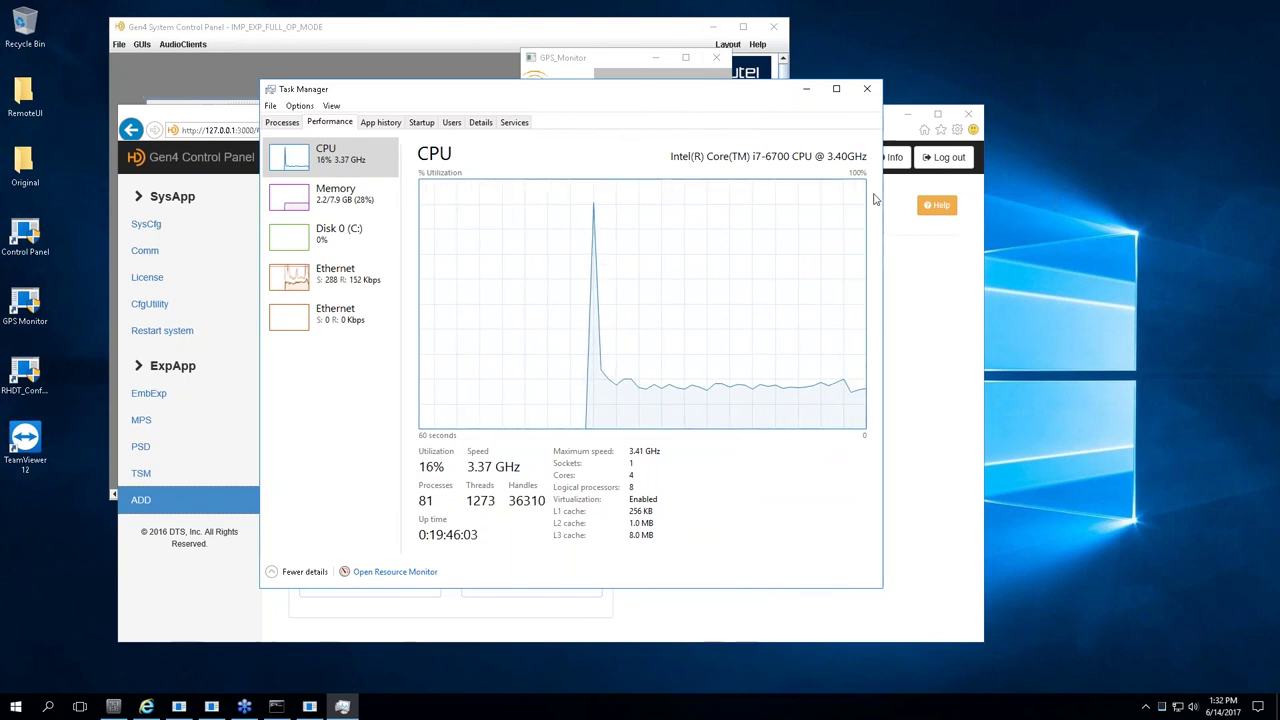
left_click(866, 88)
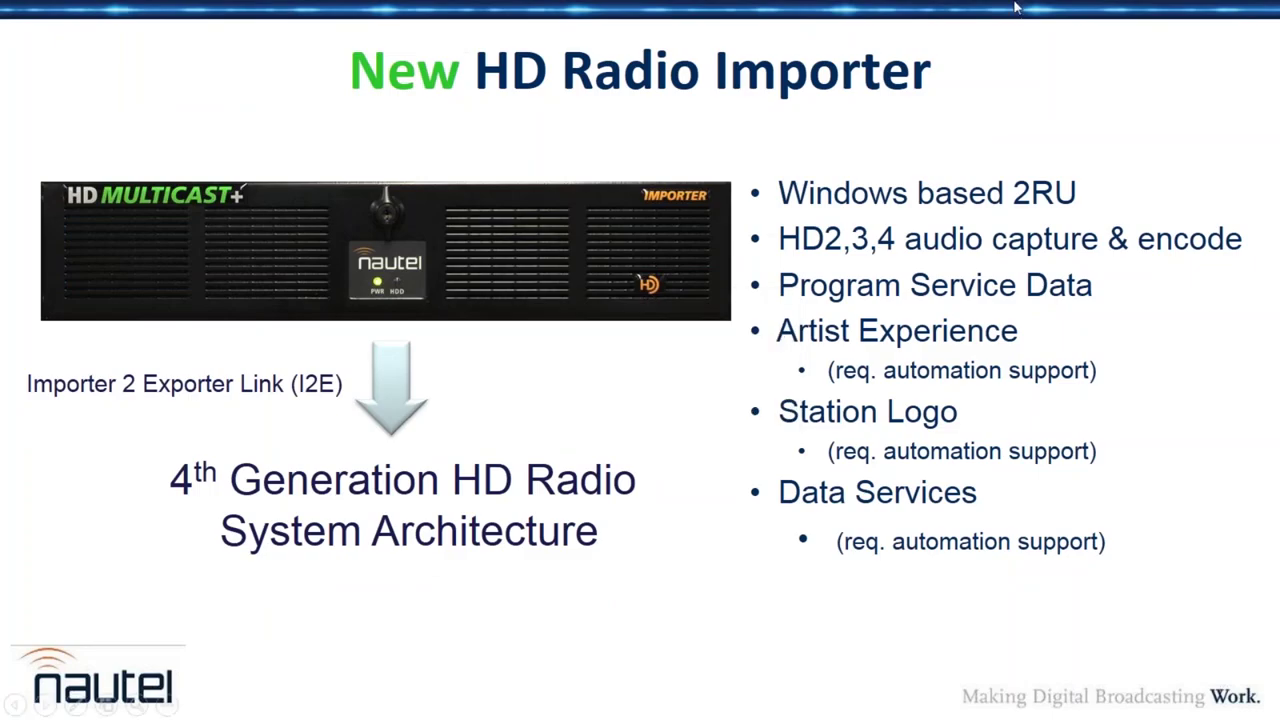
left_click(809, 123)
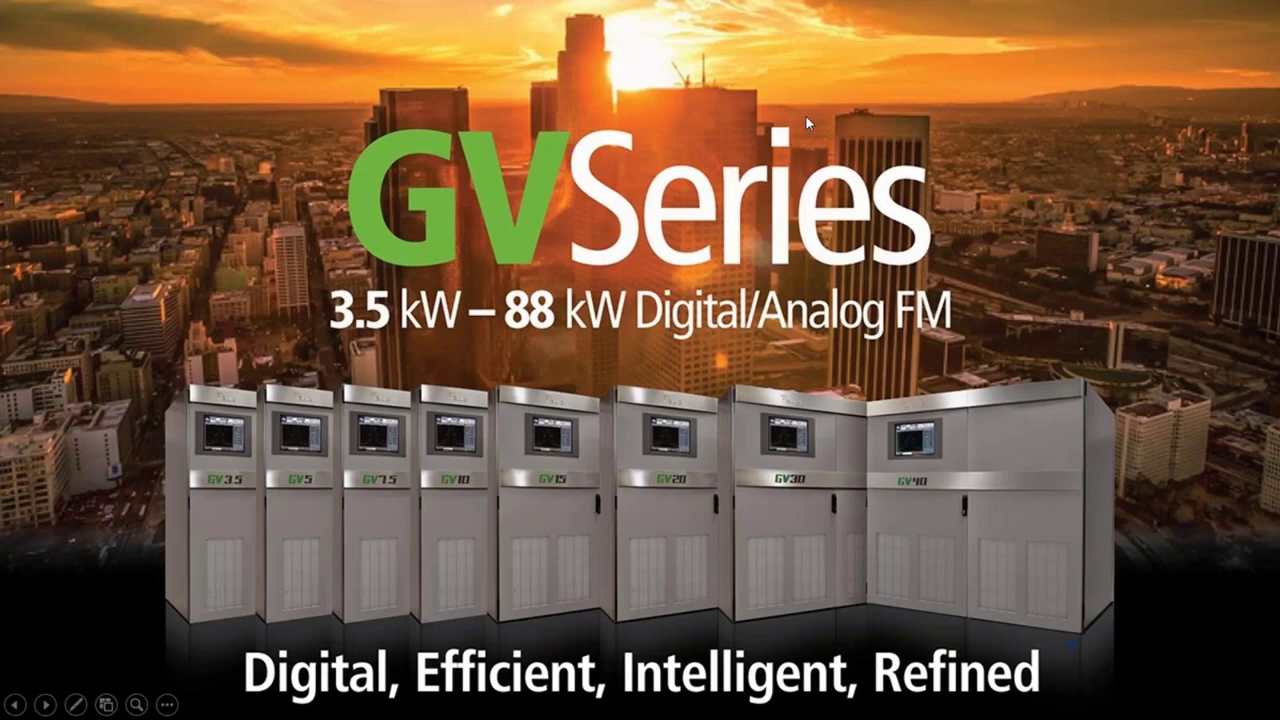